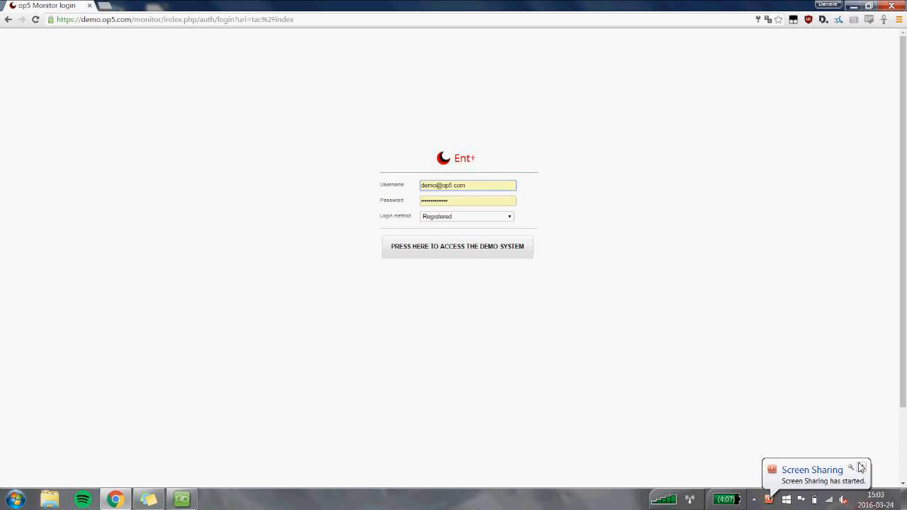
Log in to the demo system with the account's username and password, keeping the Registered login method, and decline saving the password.
{"action": "left_click", "coordinate": [861, 467]}
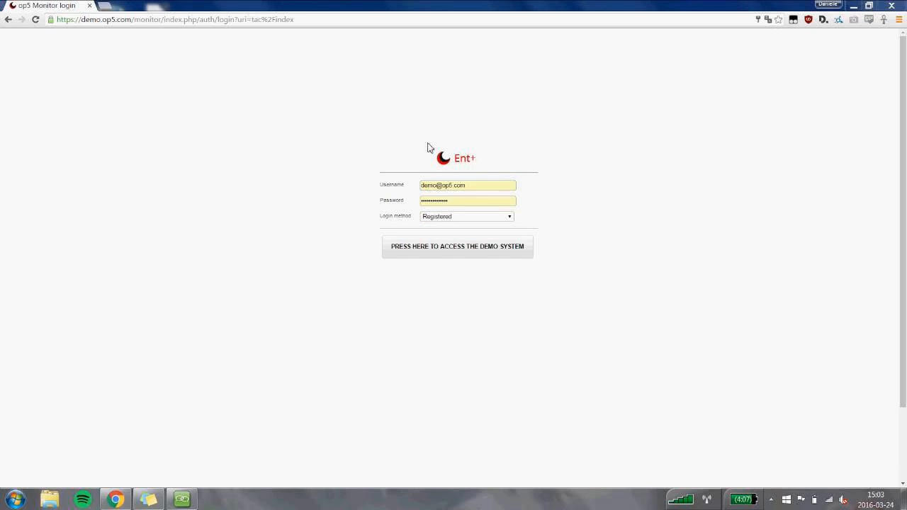
{"action": "left_click", "coordinate": [479, 216]}
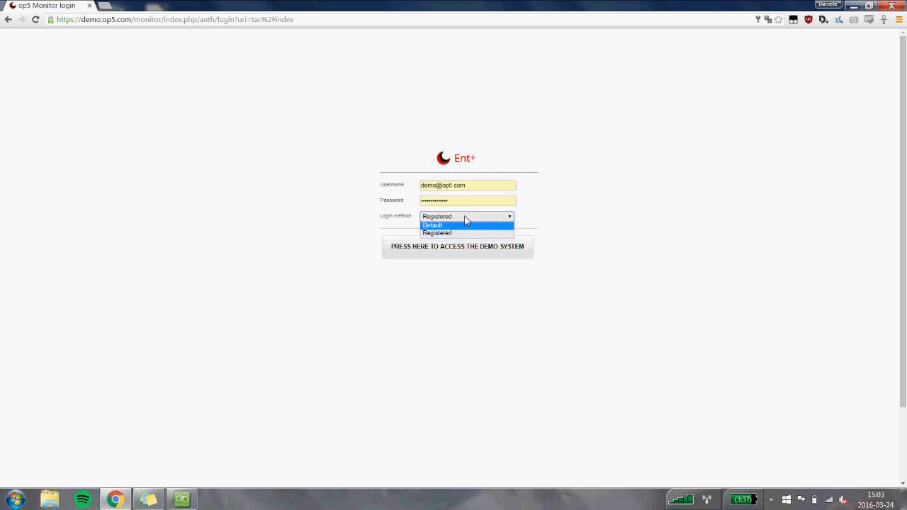
{"action": "left_click", "coordinate": [464, 216]}
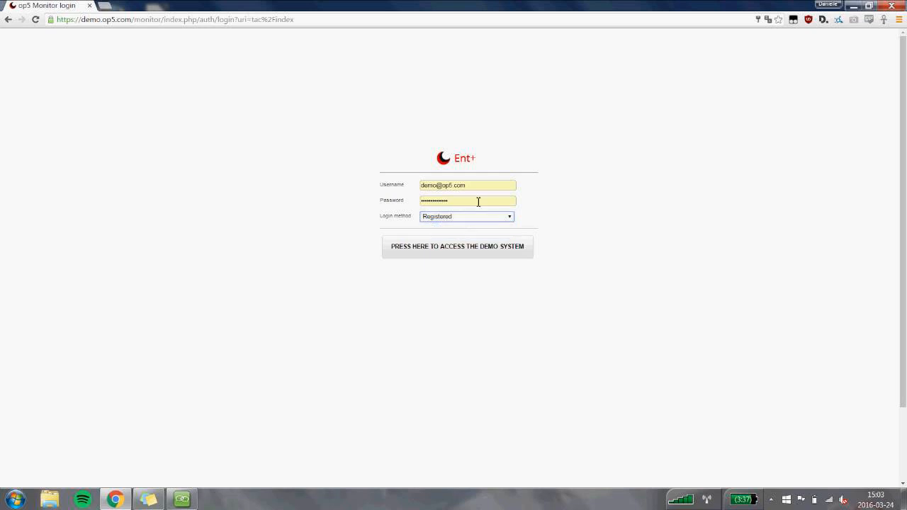
{"action": "triple_click", "coordinate": [447, 185]}
{"action": "key", "text": "Tab"}
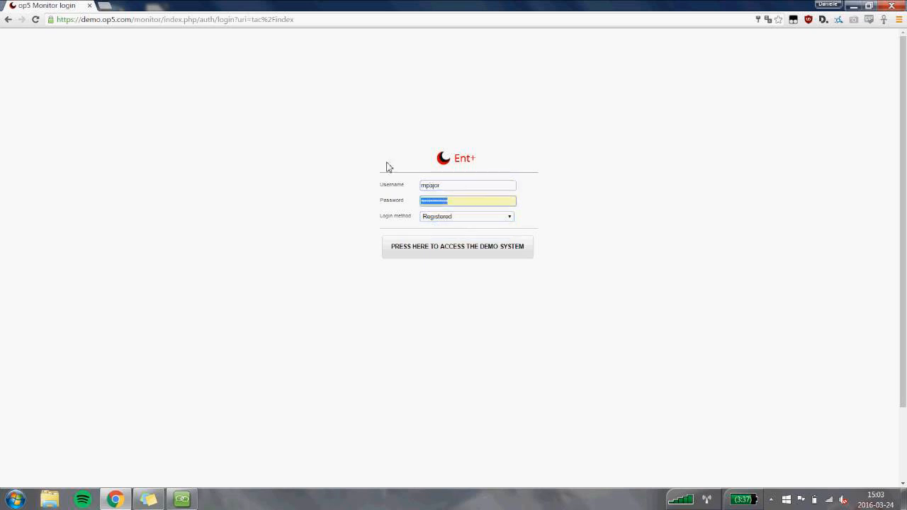
{"action": "type", "text": "m"}
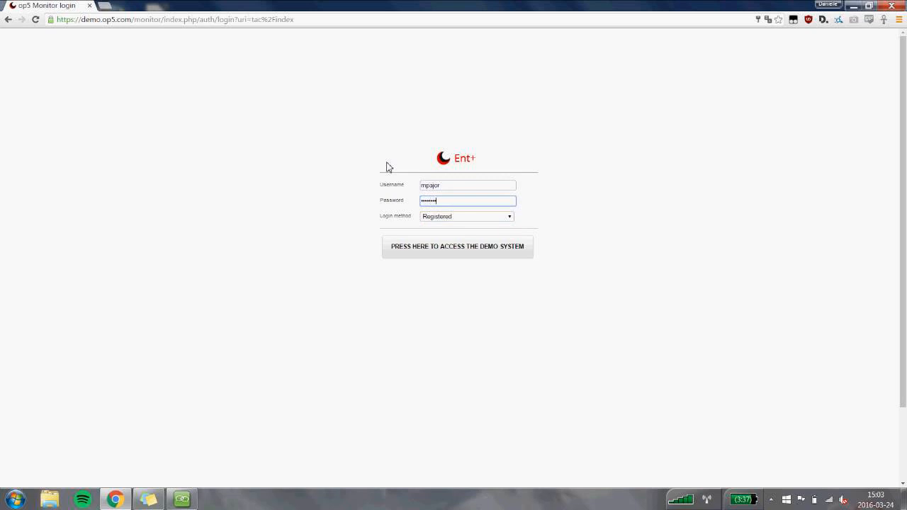
{"action": "left_click", "coordinate": [453, 241]}
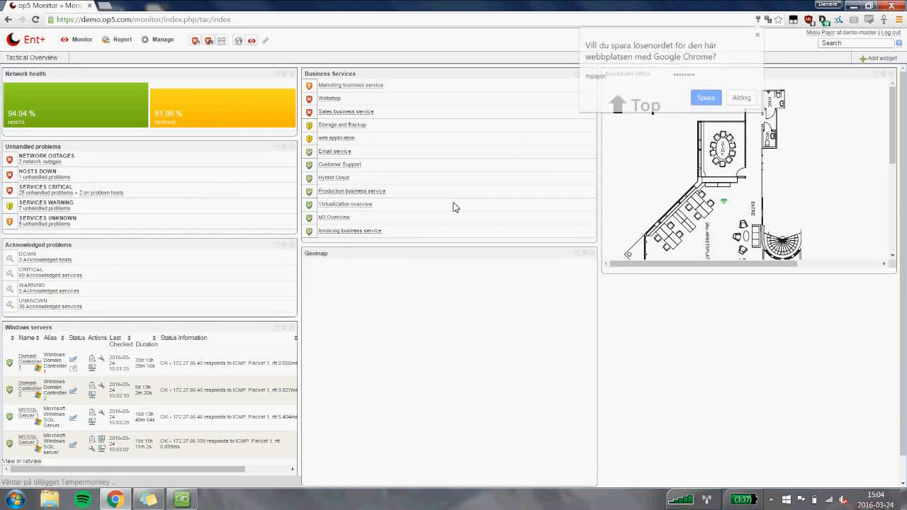
{"action": "left_click", "coordinate": [753, 99]}
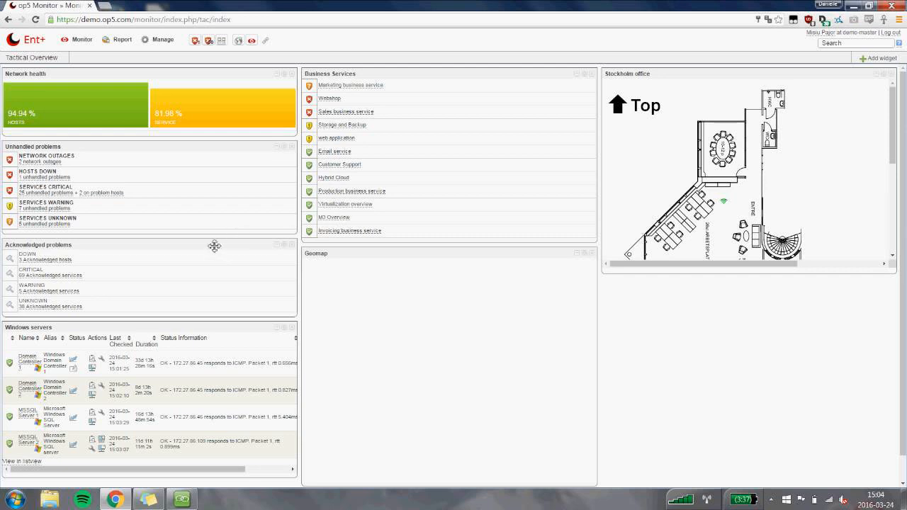
Move the Acknowledged problems widget above the Unhandled problems widget.
{"action": "left_click_drag", "start_coordinate": [214, 246], "coordinate": [198, 161]}
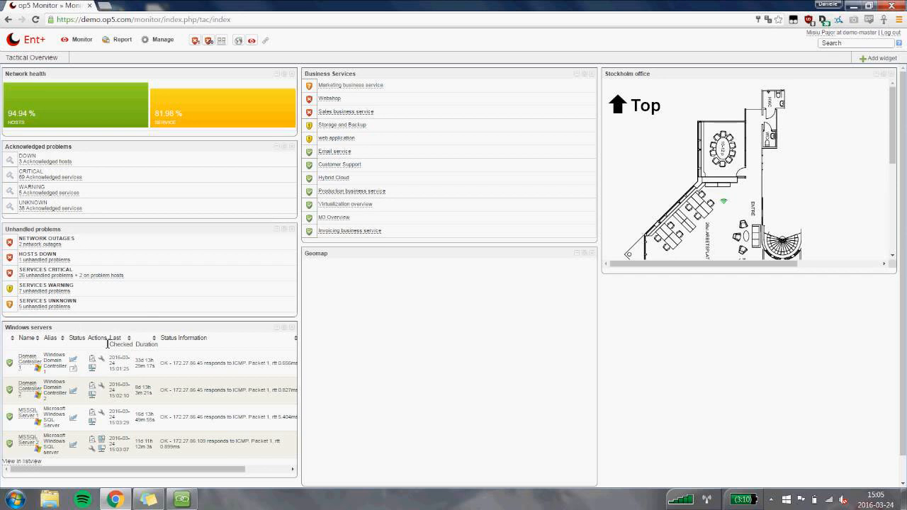
Examine the Windows servers widget's host rows, its editable title and its query settings without changing them.
{"action": "left_click", "coordinate": [166, 367]}
{"action": "left_click", "coordinate": [183, 451]}
{"action": "left_click", "coordinate": [194, 375]}
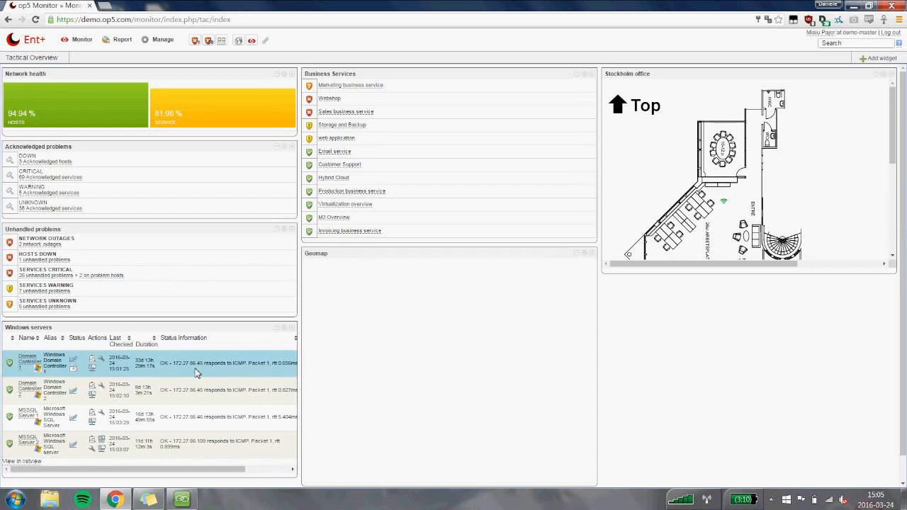
{"action": "left_click", "coordinate": [99, 388]}
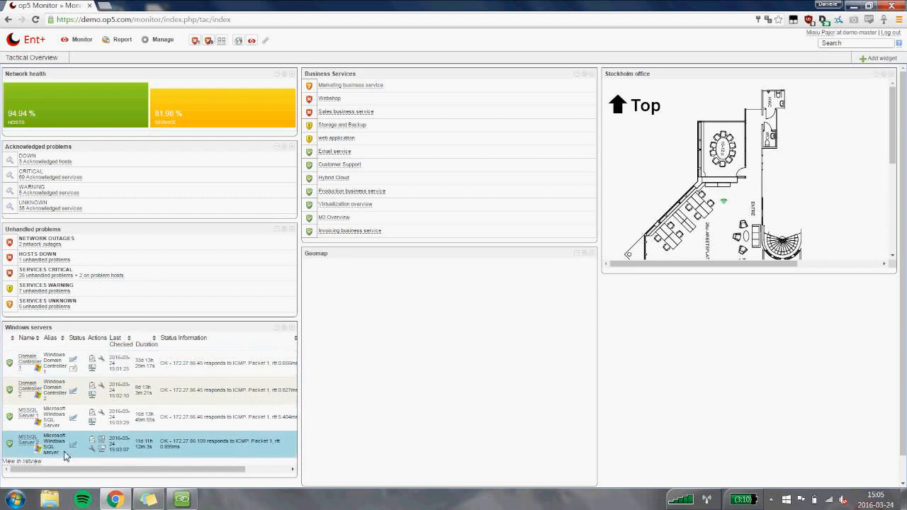
{"action": "left_click_drag", "start_coordinate": [6, 328], "coordinate": [31, 330]}
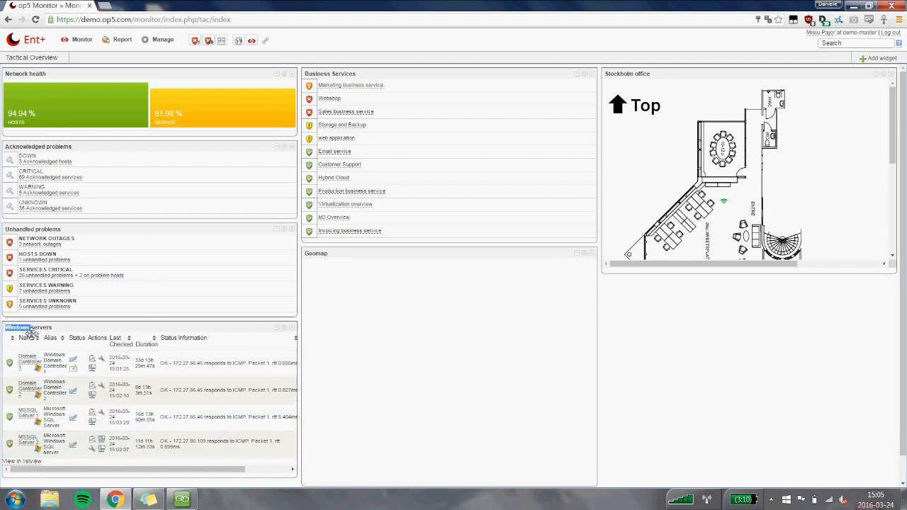
{"action": "double_click", "coordinate": [30, 329]}
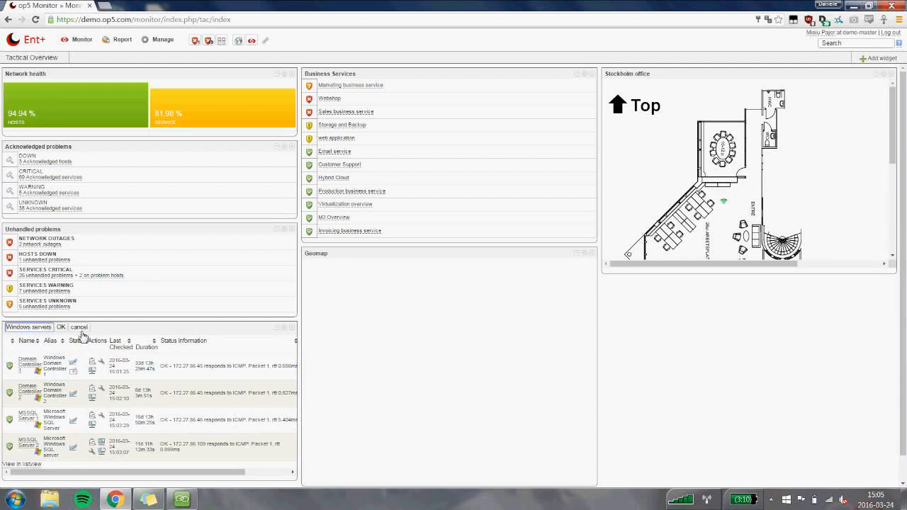
{"action": "left_click", "coordinate": [75, 328]}
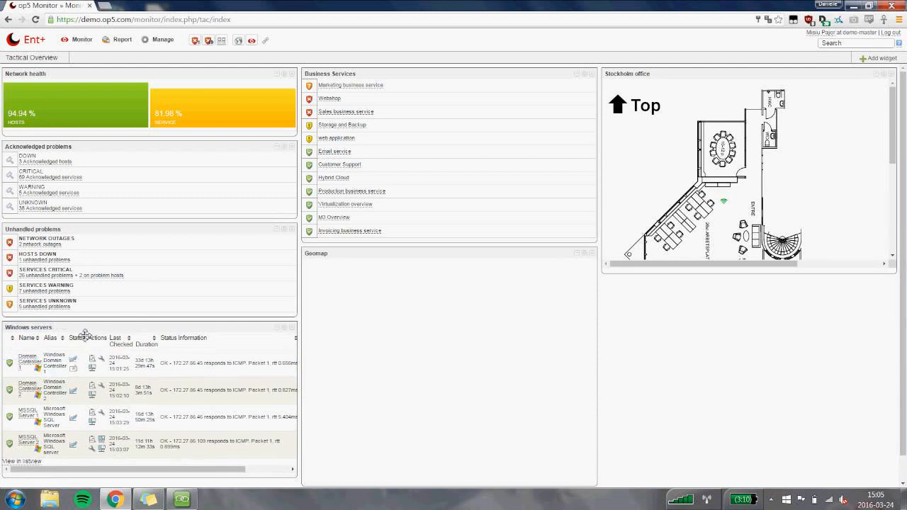
{"action": "left_click", "coordinate": [285, 330]}
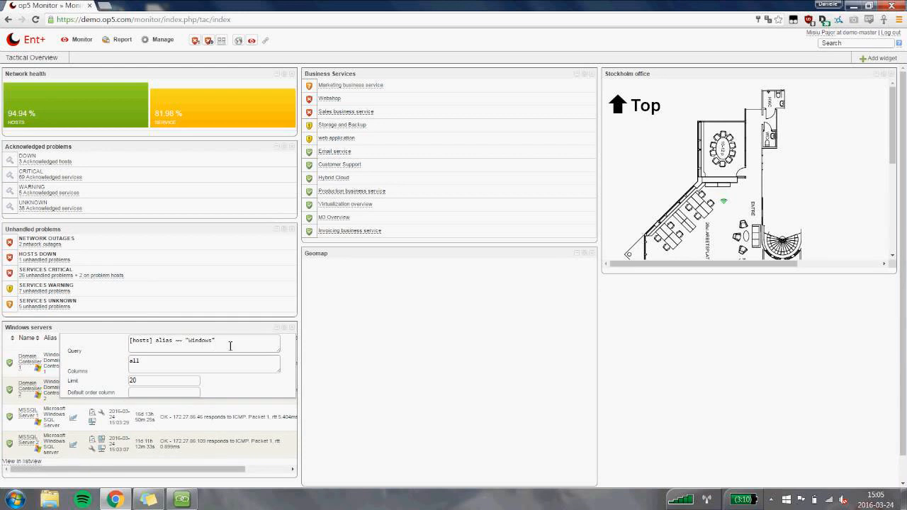
{"action": "left_click", "coordinate": [286, 327]}
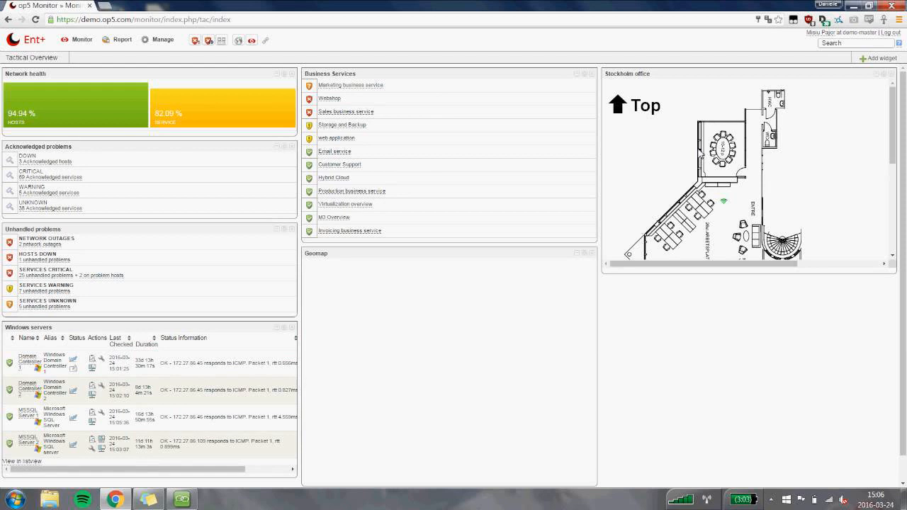
Look over the Stockholm office floor plan and move its widget to the middle column above Business Services.
{"action": "scroll", "coordinate": [688, 126], "scroll_direction": "down", "scroll_amount": 2}
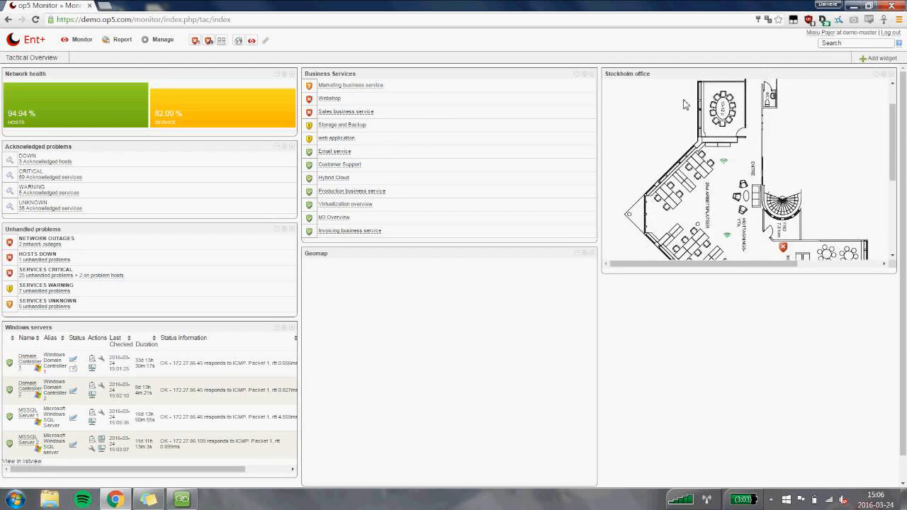
{"action": "scroll", "coordinate": [684, 104], "scroll_direction": "up", "scroll_amount": 2}
{"action": "scroll", "coordinate": [699, 117], "scroll_direction": "down", "scroll_amount": 3}
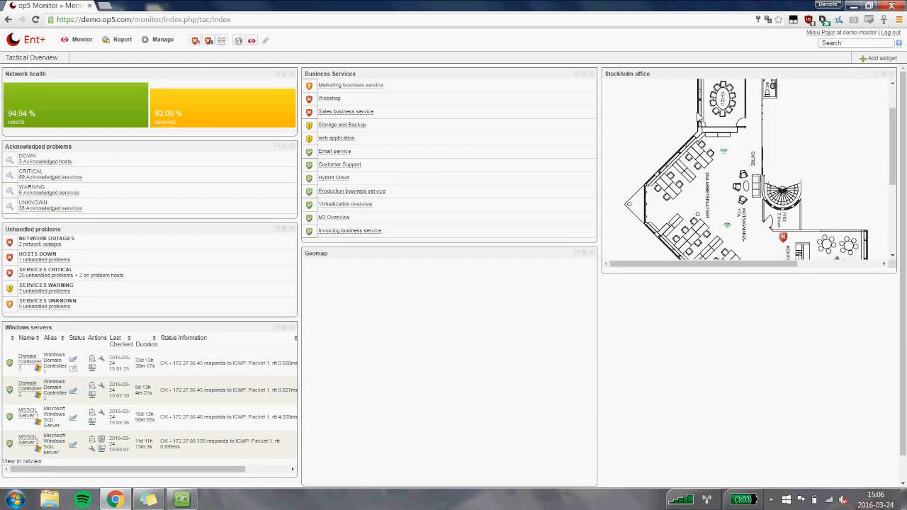
{"action": "scroll", "coordinate": [700, 119], "scroll_direction": "down", "scroll_amount": 2}
{"action": "scroll", "coordinate": [716, 139], "scroll_direction": "up", "scroll_amount": 3}
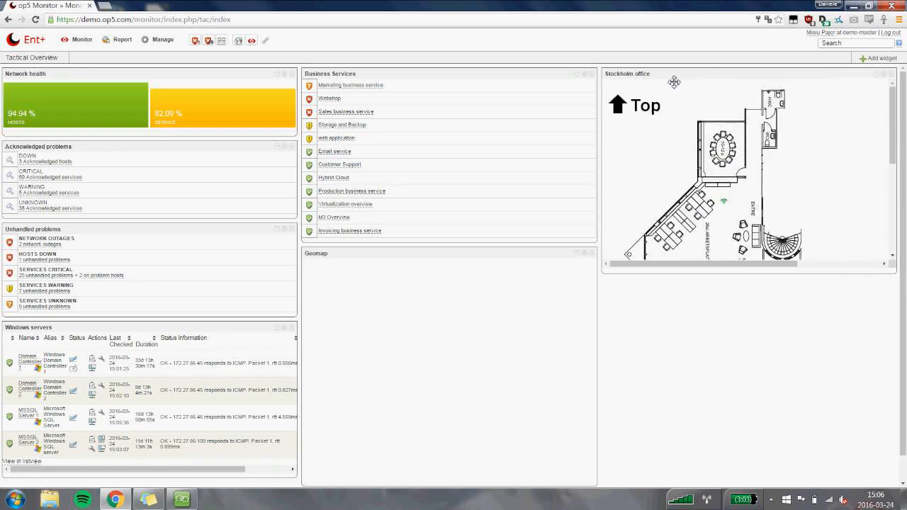
{"action": "left_click_drag", "start_coordinate": [676, 79], "coordinate": [350, 83]}
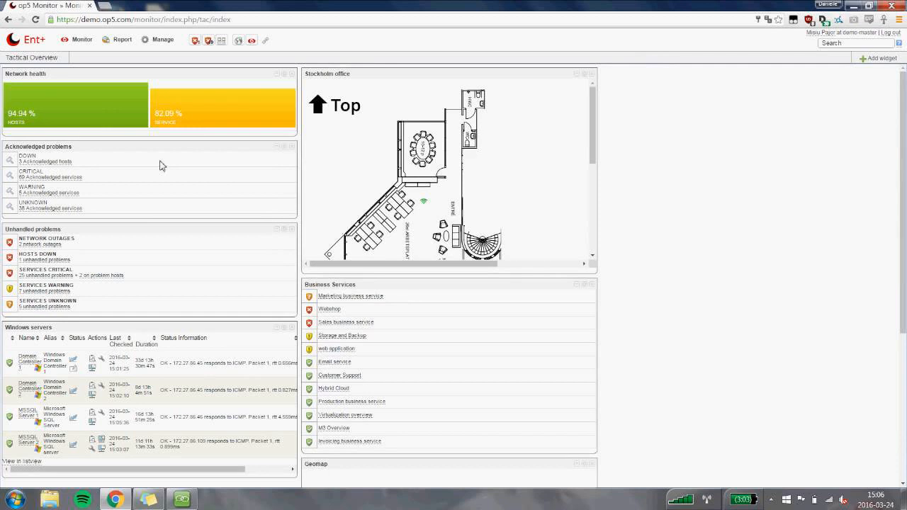
Open the list of all monitored hosts.
{"action": "left_click", "coordinate": [89, 46]}
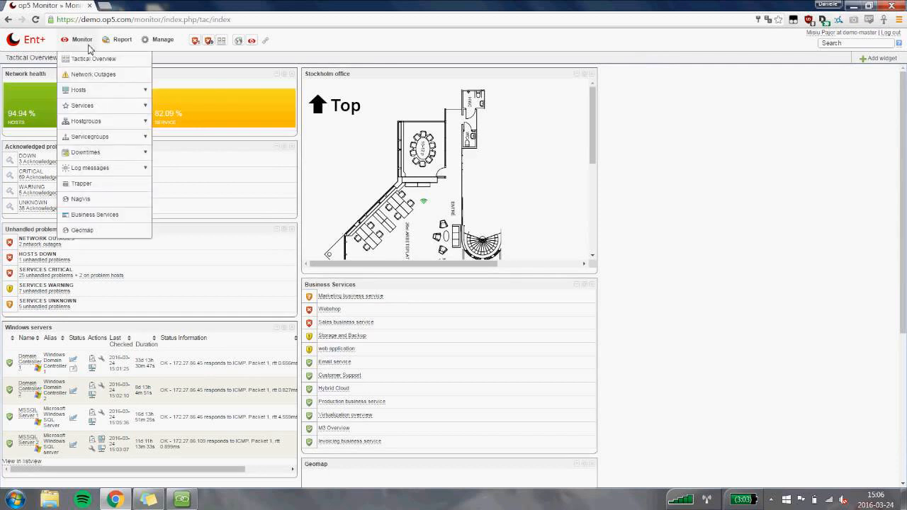
{"action": "mouse_move", "coordinate": [85, 90]}
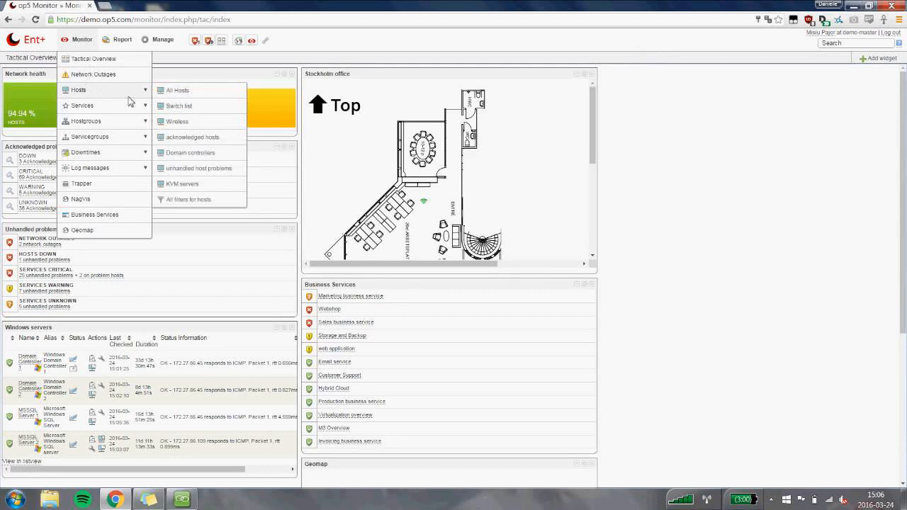
{"action": "left_click", "coordinate": [219, 98]}
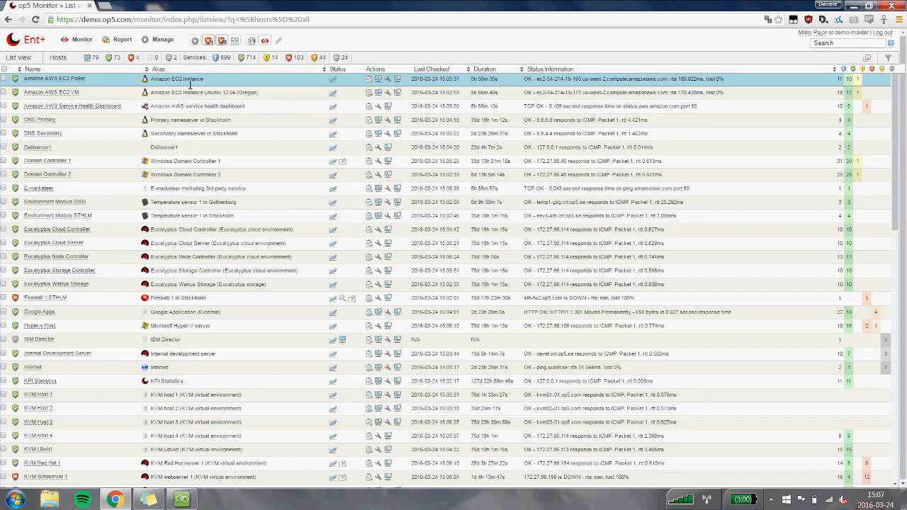
View the services in OK state for the host Amazon AWS EC2 Poller and return to the list of all hosts.
{"action": "mouse_move", "coordinate": [339, 86]}
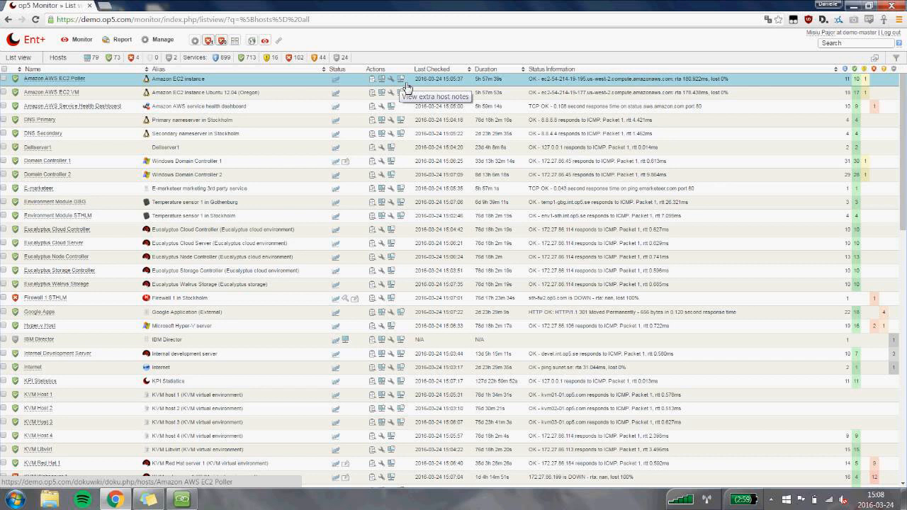
{"action": "left_click", "coordinate": [862, 82]}
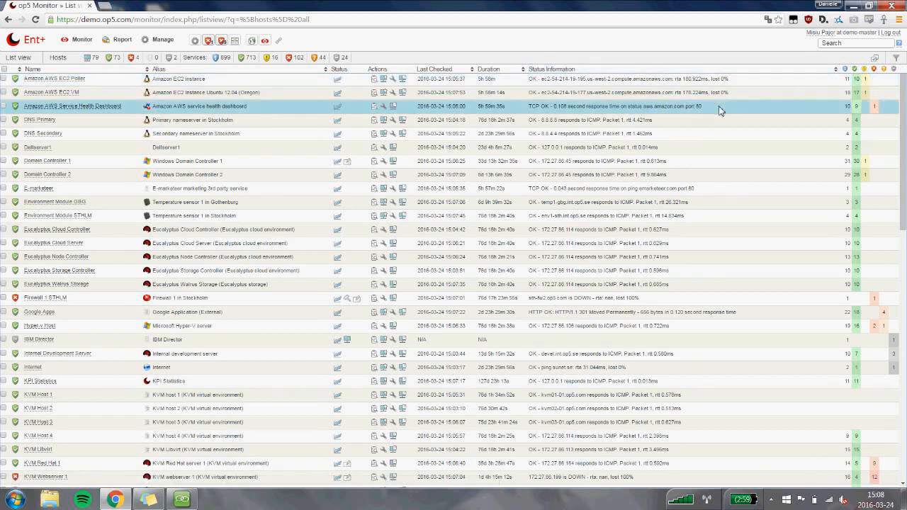
{"action": "left_click", "coordinate": [858, 80]}
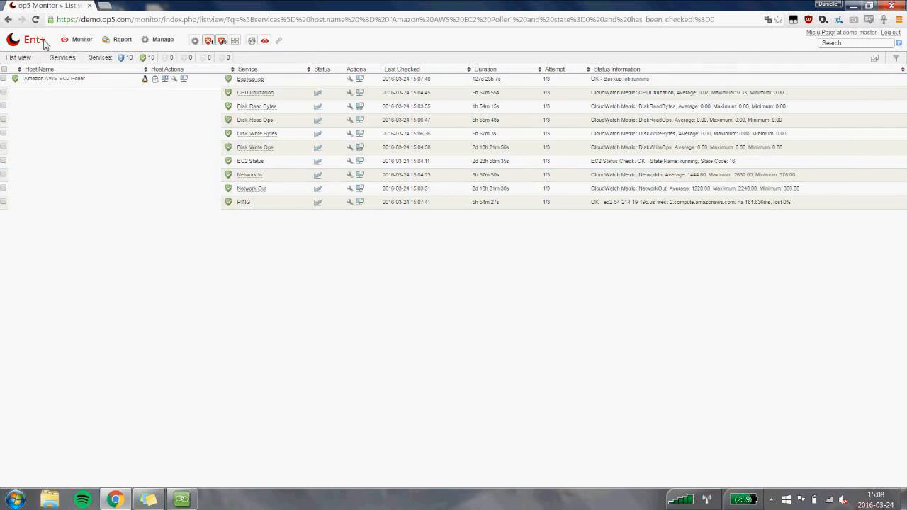
{"action": "left_click", "coordinate": [6, 19]}
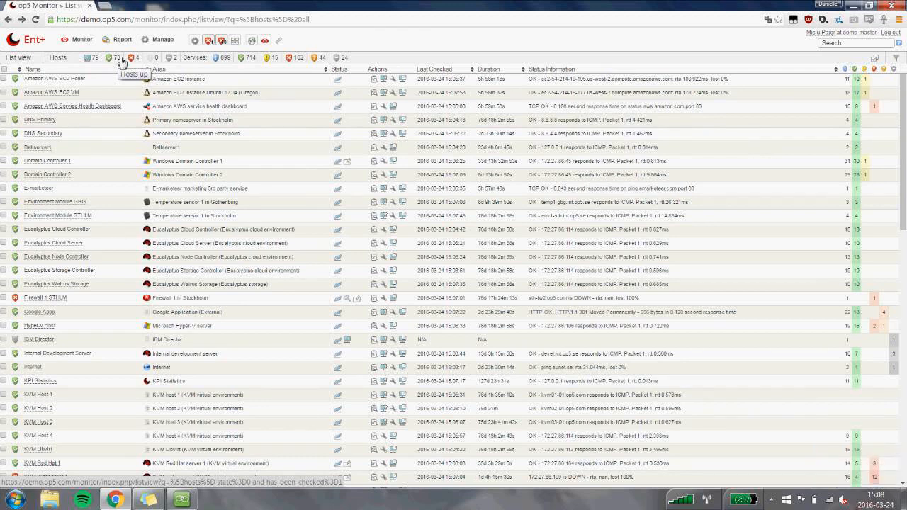
{"action": "left_click", "coordinate": [121, 62]}
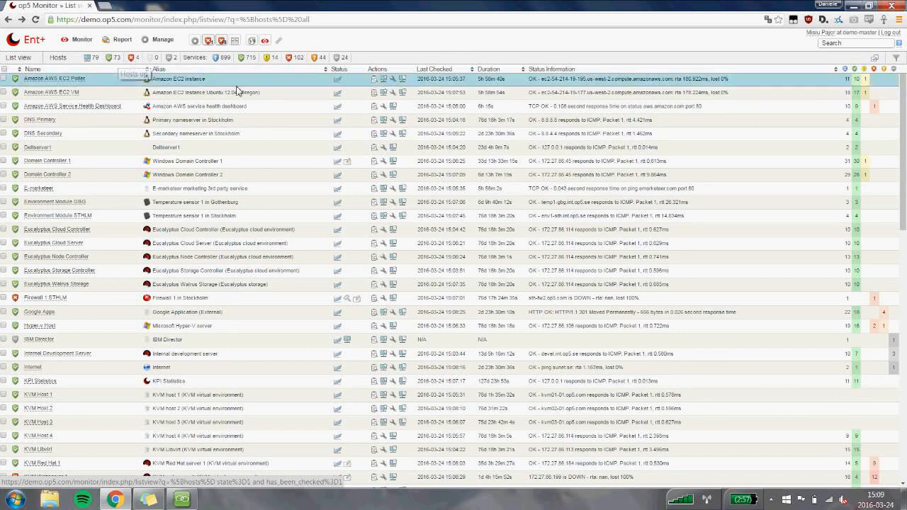
Open the configuration of the host Amazon AWS EC2 Poller and go to its custom variables.
{"action": "left_click", "coordinate": [398, 81]}
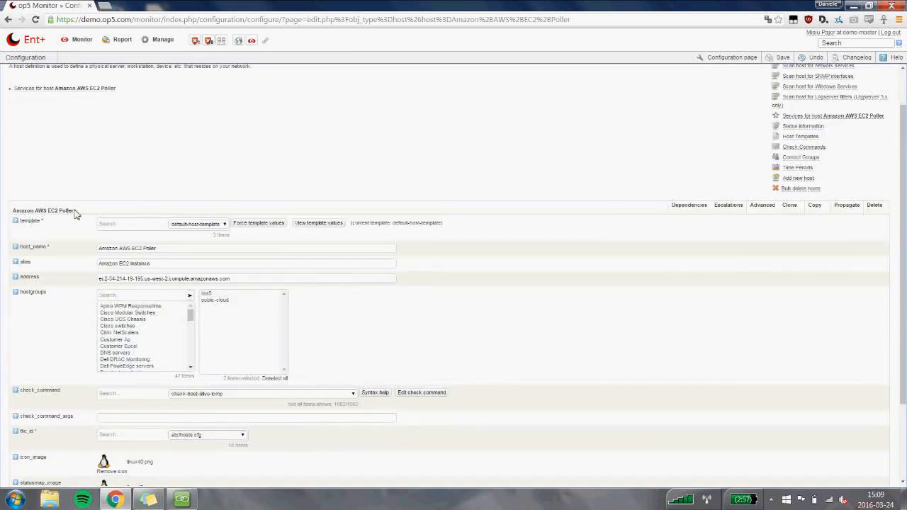
{"action": "scroll", "coordinate": [86, 204], "scroll_direction": "down", "scroll_amount": 2}
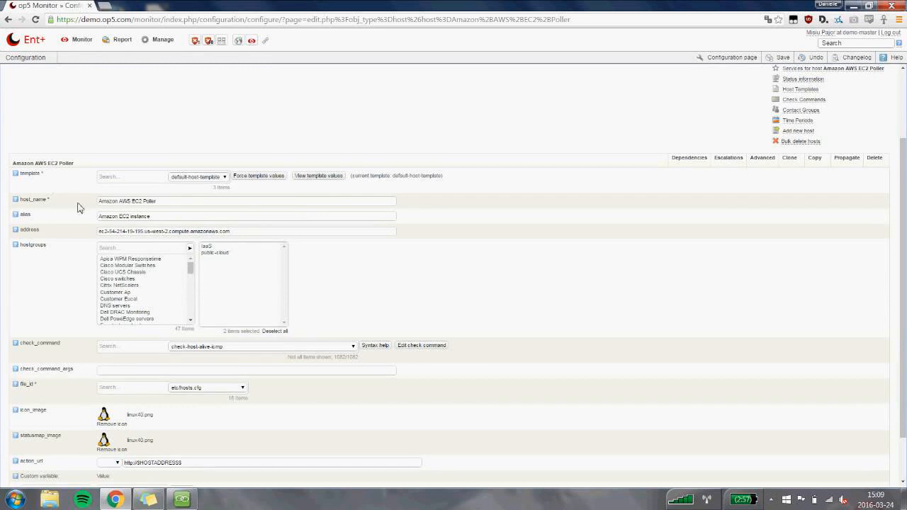
{"action": "scroll", "coordinate": [78, 207], "scroll_direction": "down", "scroll_amount": 2}
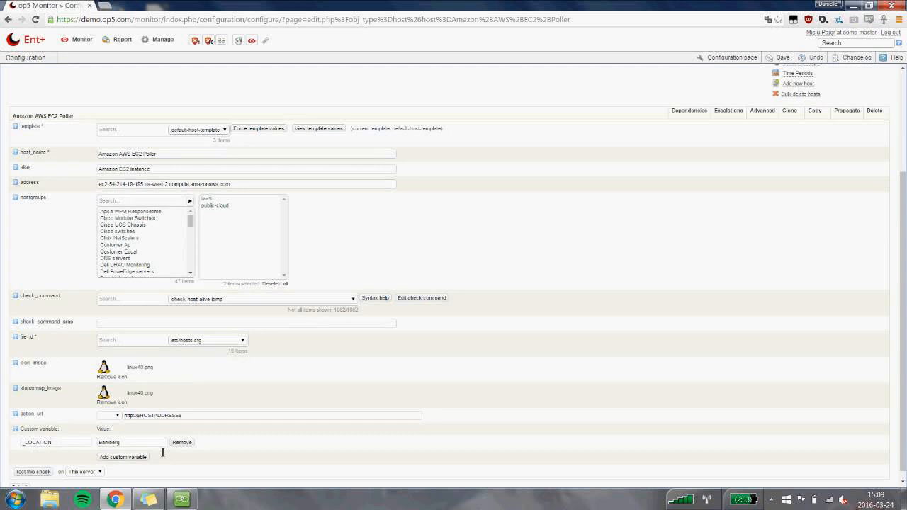
Add a custom variable named _SLA with the value 99.7 to the host Amazon AWS EC2 Poller.
{"action": "left_click", "coordinate": [138, 457]}
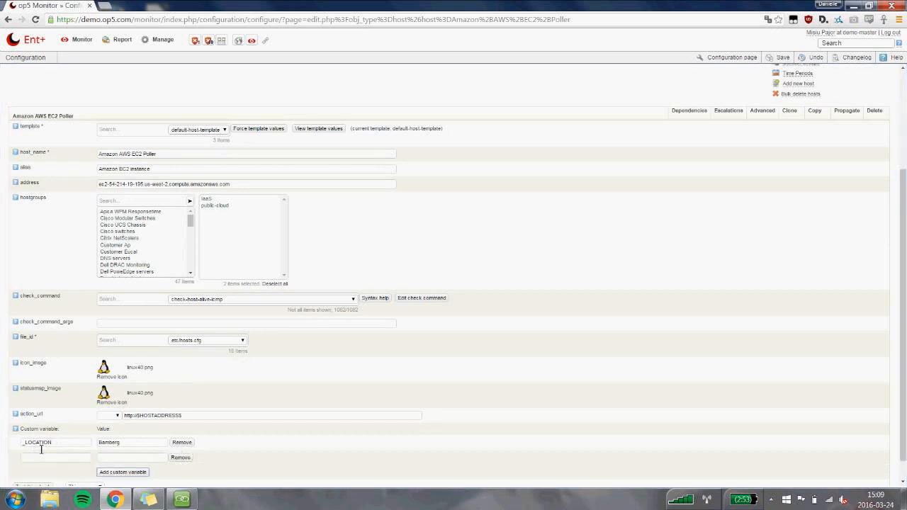
{"action": "left_click", "coordinate": [37, 457]}
{"action": "type", "text": "_SLA"}
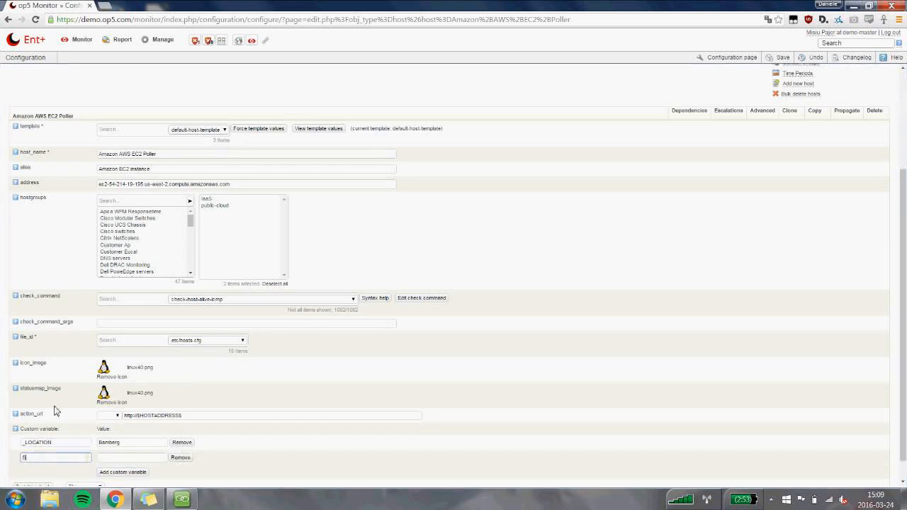
{"action": "key", "text": "Tab"}
{"action": "type", "text": "88"}
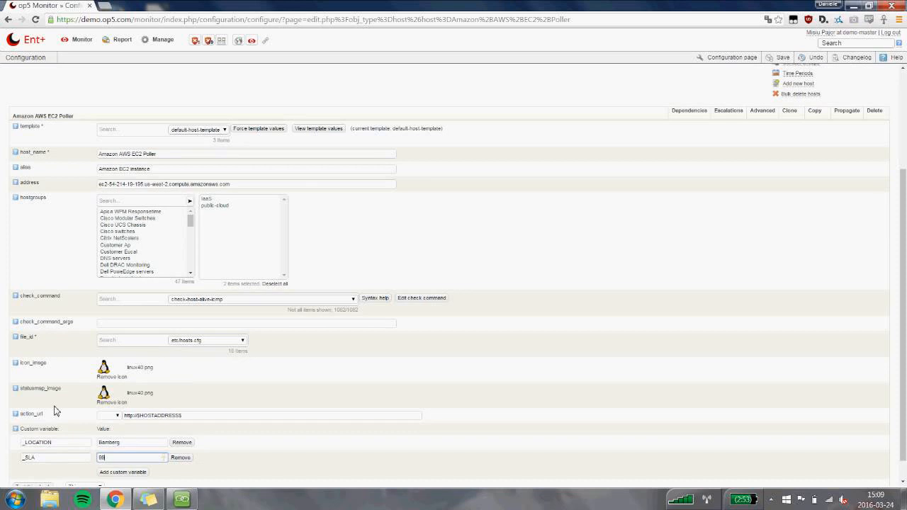
{"action": "type", "text": ".7"}
{"action": "scroll", "coordinate": [406, 325], "scroll_direction": "down", "scroll_amount": 1}
{"action": "scroll", "coordinate": [42, 471], "scroll_direction": "down", "scroll_amount": 1}
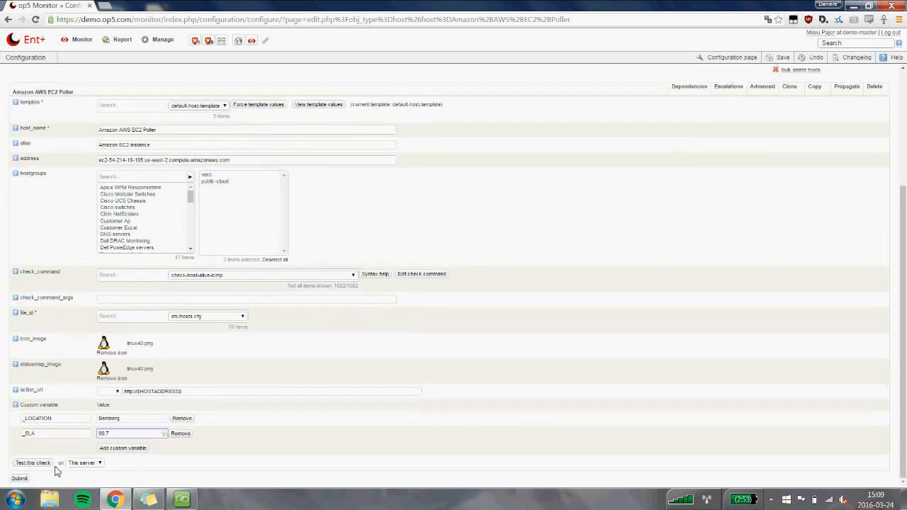
{"action": "scroll", "coordinate": [428, 390], "scroll_direction": "up", "scroll_amount": 2}
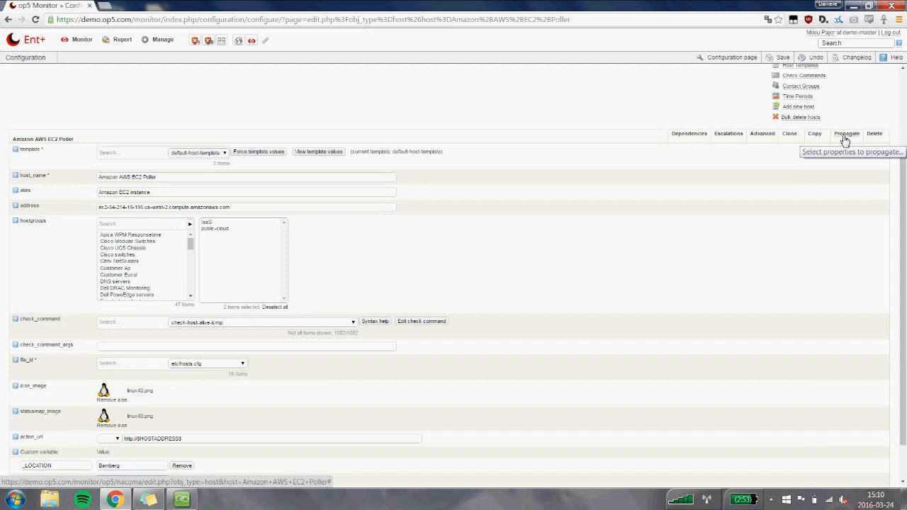
Check the host's _SLA custom variable and return to the list of all hosts.
{"action": "mouse_move", "coordinate": [87, 44]}
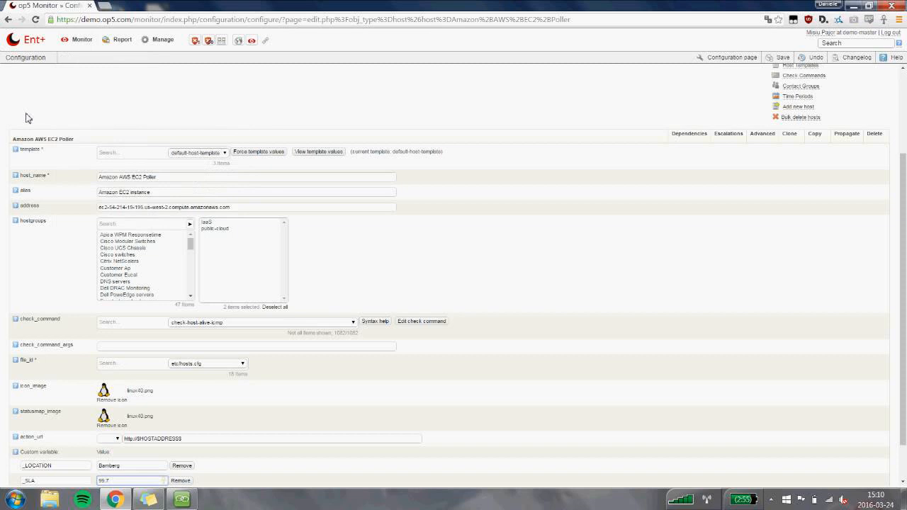
{"action": "scroll", "coordinate": [27, 117], "scroll_direction": "down", "scroll_amount": 1}
{"action": "scroll", "coordinate": [27, 118], "scroll_direction": "down", "scroll_amount": 2}
{"action": "double_click", "coordinate": [65, 433]}
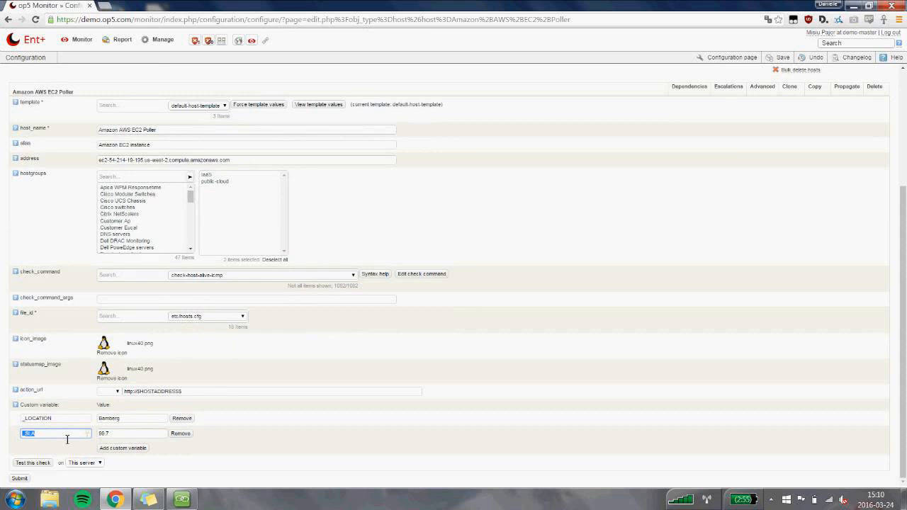
{"action": "left_click", "coordinate": [67, 440]}
{"action": "mouse_move", "coordinate": [79, 90]}
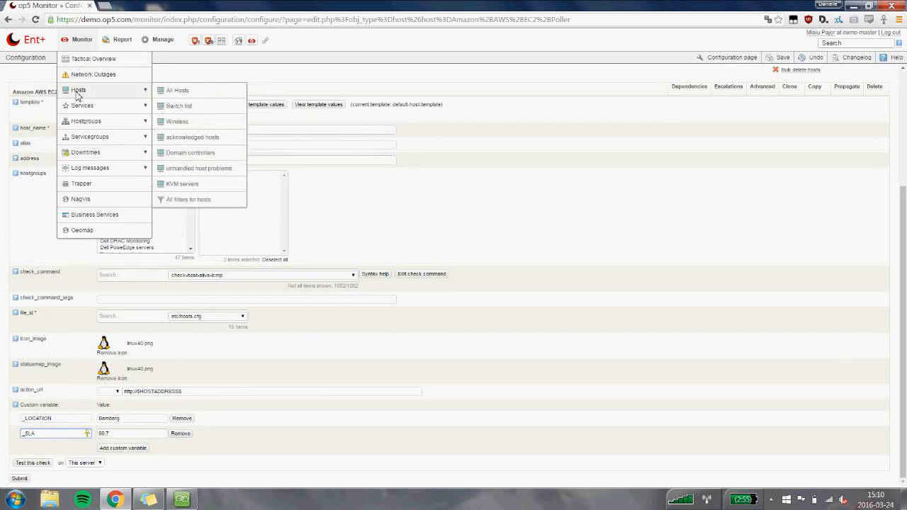
{"action": "left_click", "coordinate": [176, 90]}
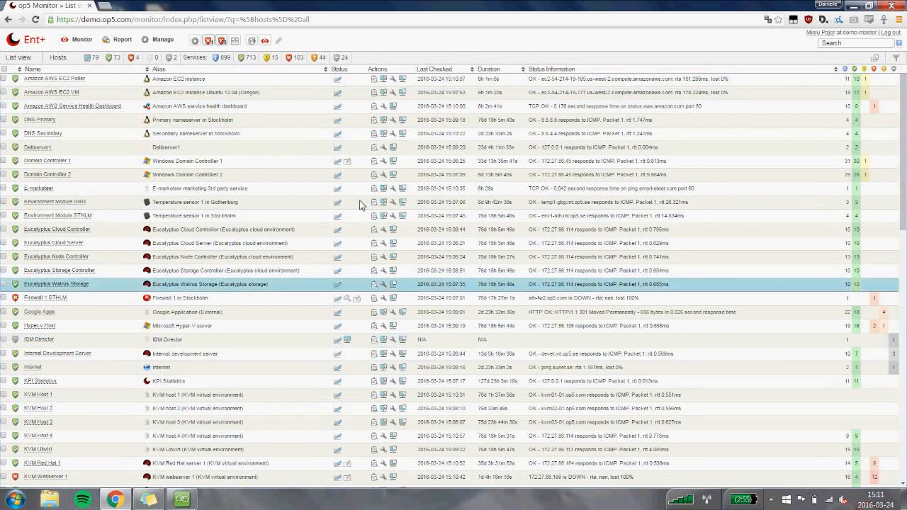
Open the list of all services and look through each host's services and their performance graph links.
{"action": "mouse_move", "coordinate": [113, 106]}
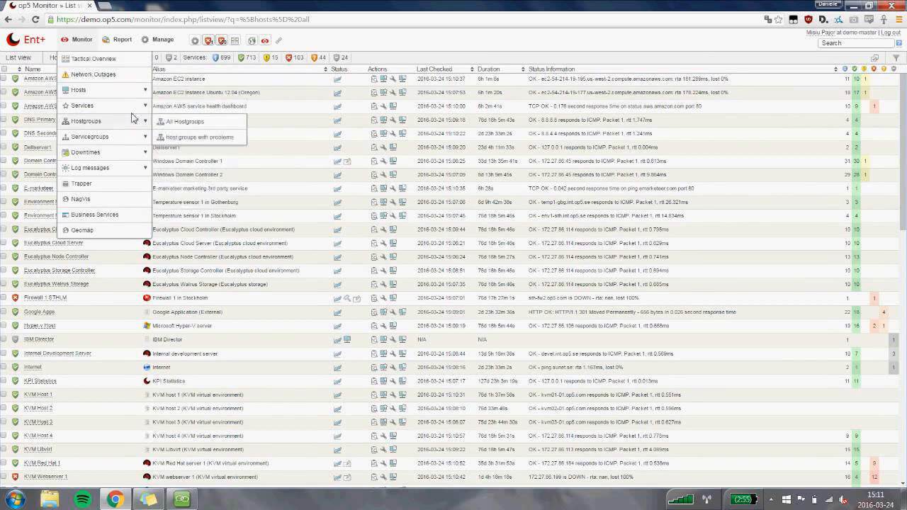
{"action": "left_click", "coordinate": [170, 108]}
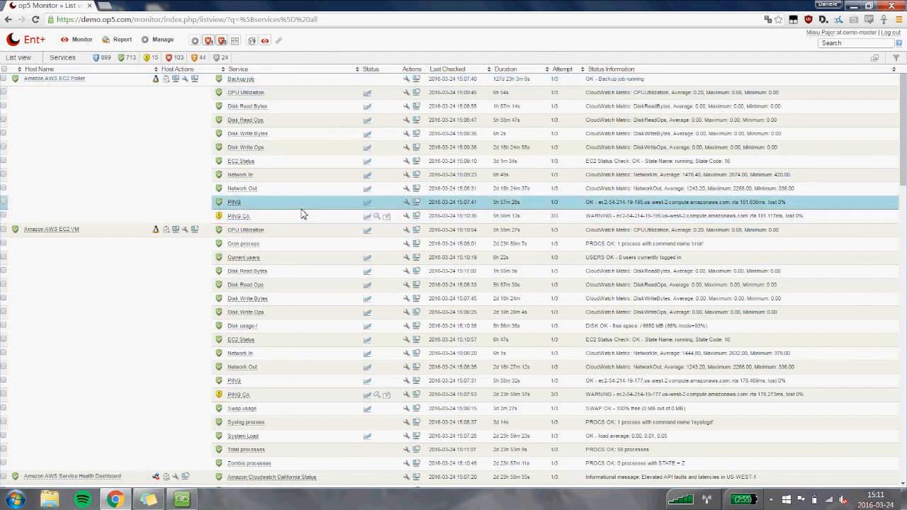
{"action": "scroll", "coordinate": [301, 213], "scroll_direction": "down", "scroll_amount": 2}
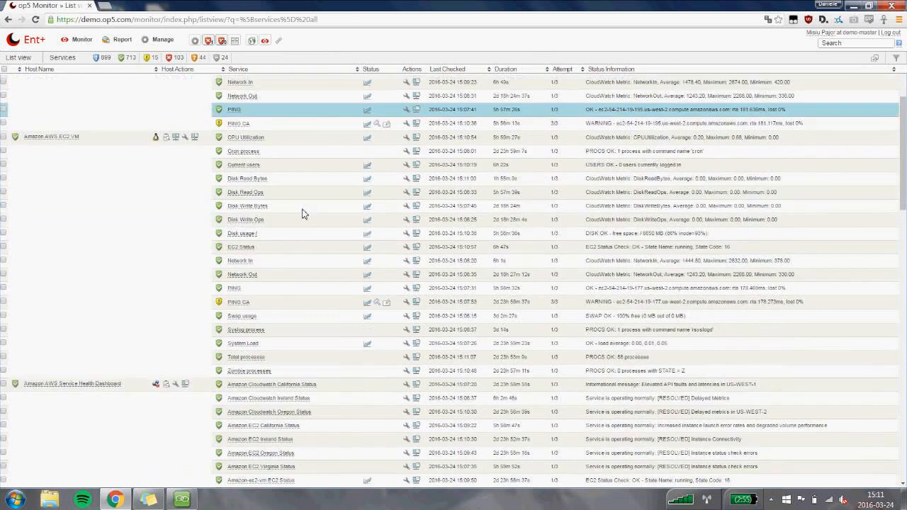
{"action": "scroll", "coordinate": [348, 204], "scroll_direction": "down", "scroll_amount": 5}
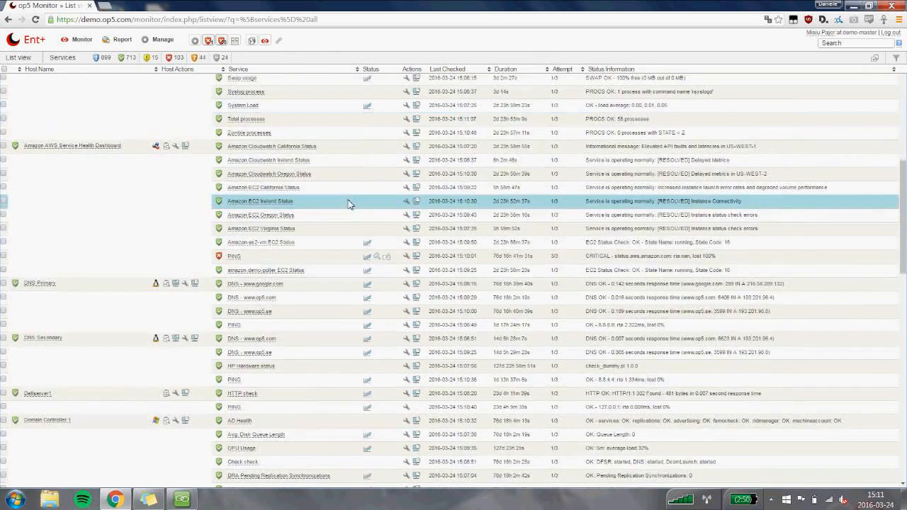
{"action": "scroll", "coordinate": [351, 213], "scroll_direction": "down", "scroll_amount": 1}
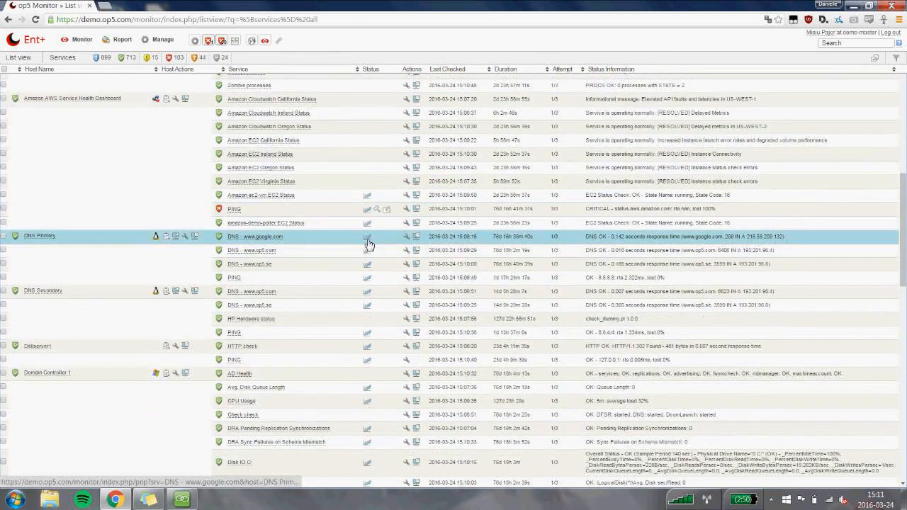
{"action": "mouse_move", "coordinate": [368, 237]}
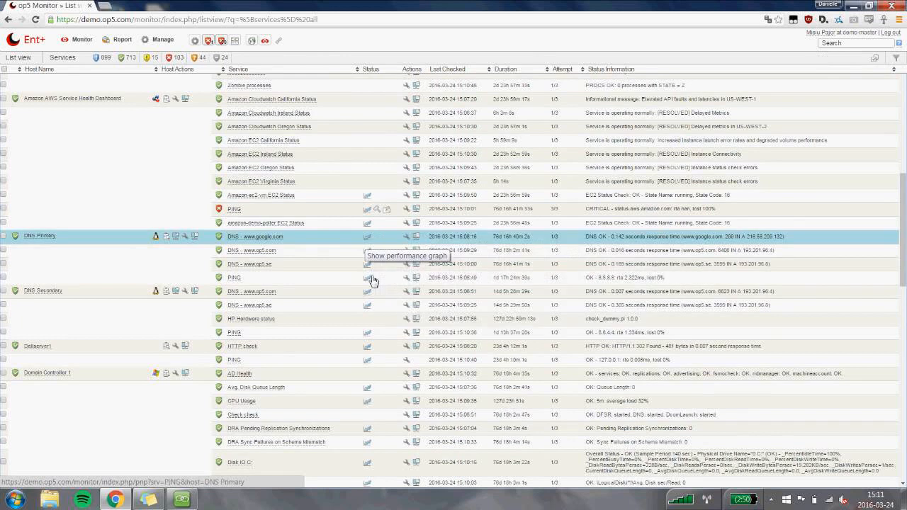
{"action": "mouse_move", "coordinate": [372, 279]}
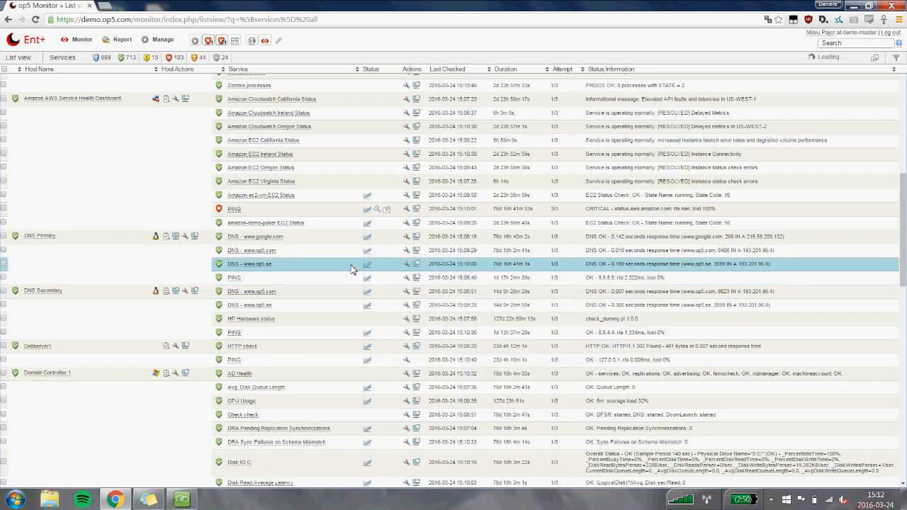
{"action": "scroll", "coordinate": [360, 264], "scroll_direction": "down", "scroll_amount": 2}
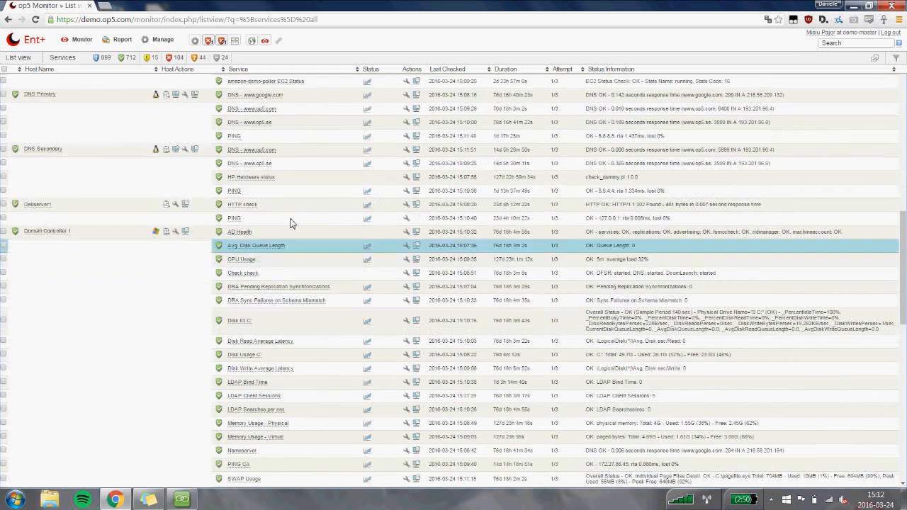
Open the business services overview and expand Webshop with its Webserver cluster and Database cluster.
{"action": "left_click", "coordinate": [76, 40]}
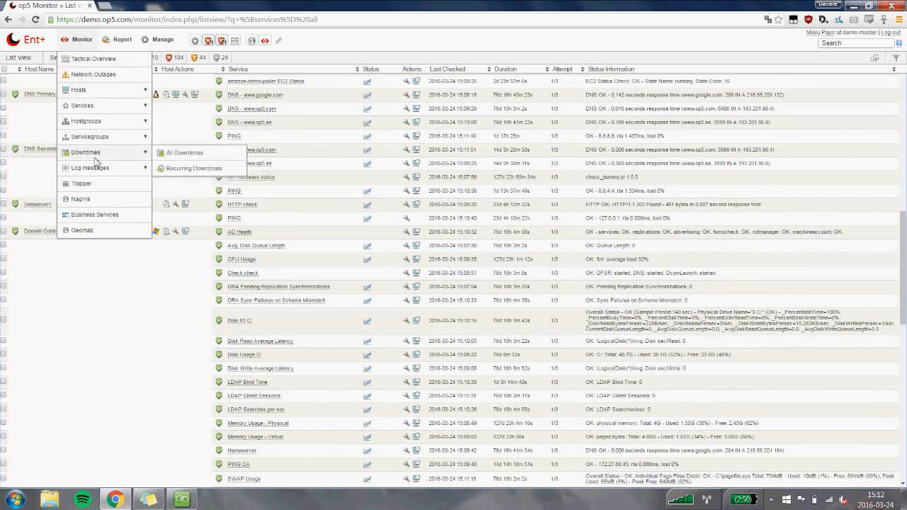
{"action": "left_click", "coordinate": [124, 219]}
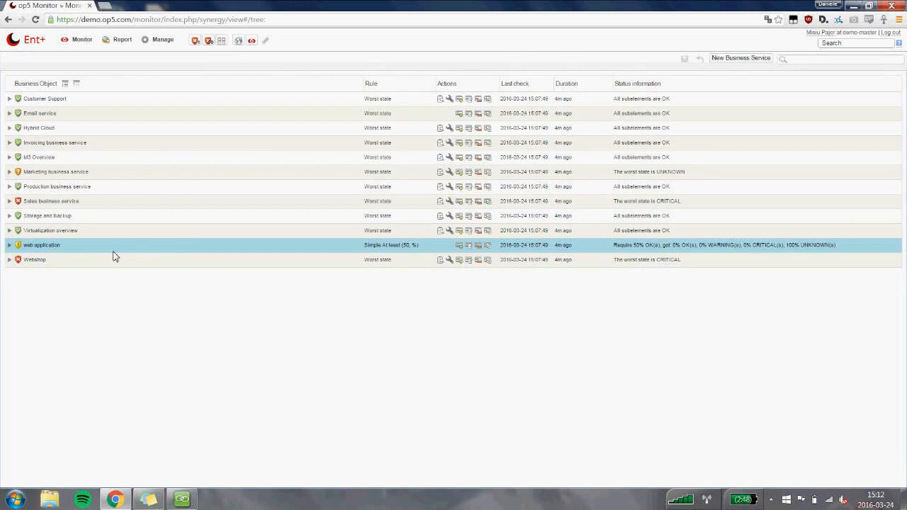
{"action": "left_click", "coordinate": [9, 260]}
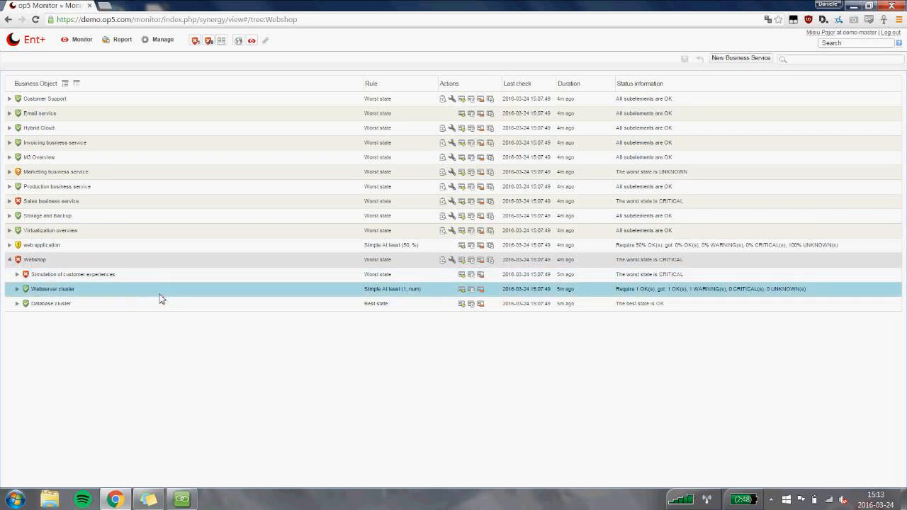
{"action": "left_click", "coordinate": [18, 289]}
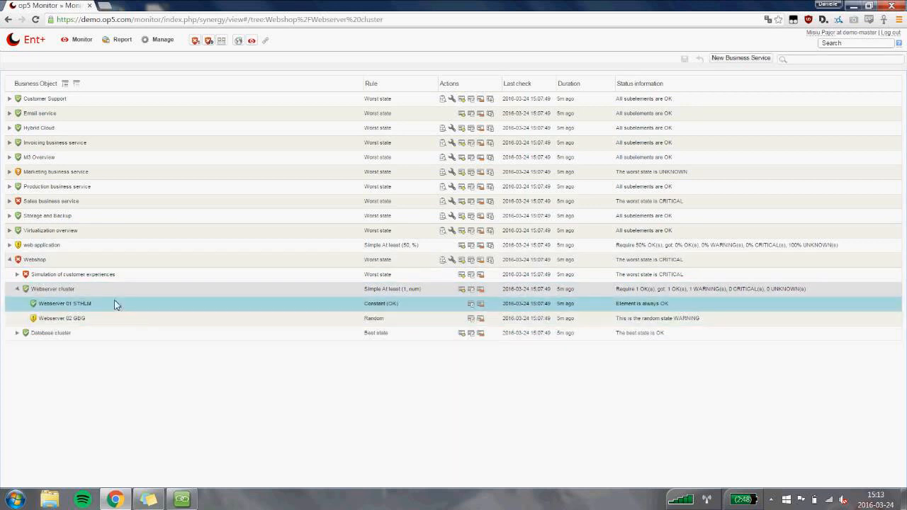
{"action": "left_click", "coordinate": [17, 333]}
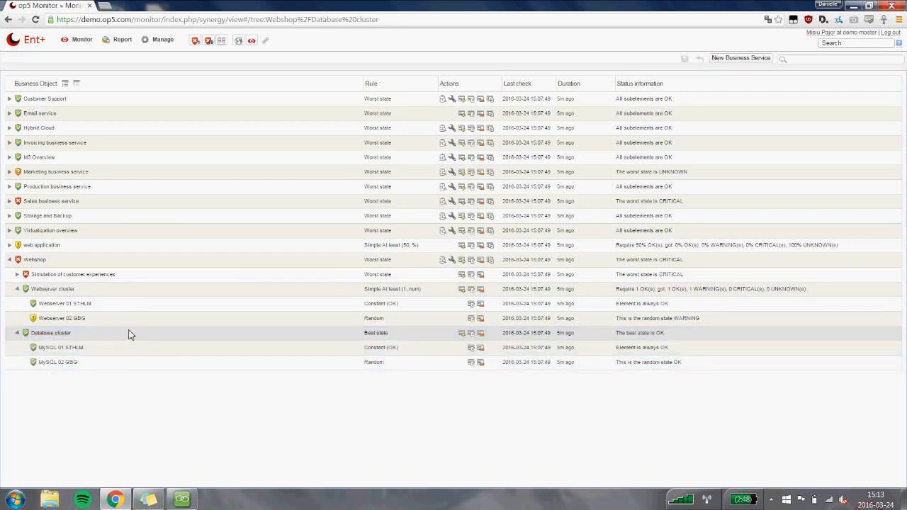
Expand Simulation of customer experiences under Webshop, including its Shopping cart and Payments elements.
{"action": "left_click", "coordinate": [18, 275]}
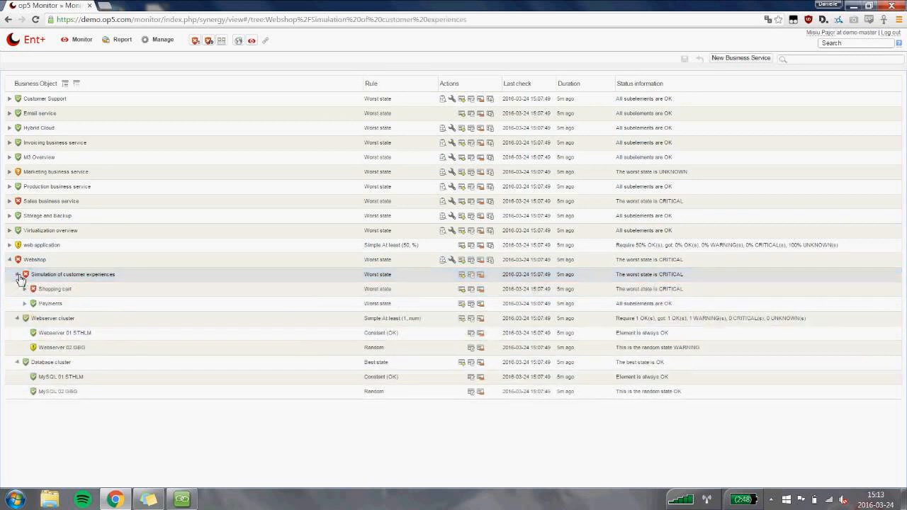
{"action": "left_click", "coordinate": [21, 287]}
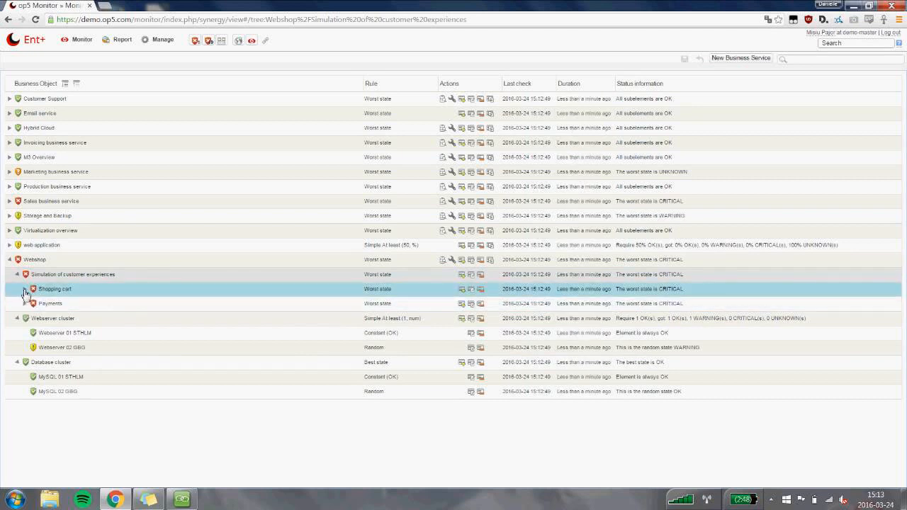
{"action": "left_click", "coordinate": [24, 289]}
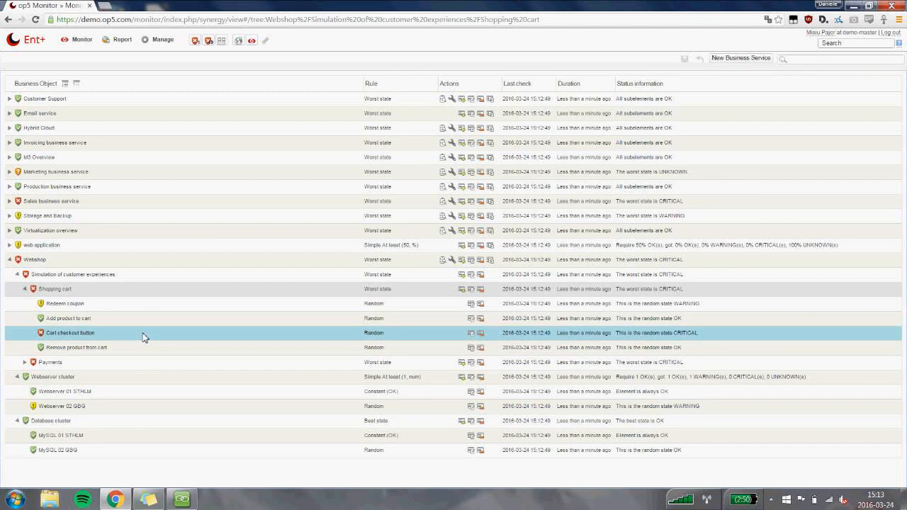
{"action": "left_click", "coordinate": [30, 362]}
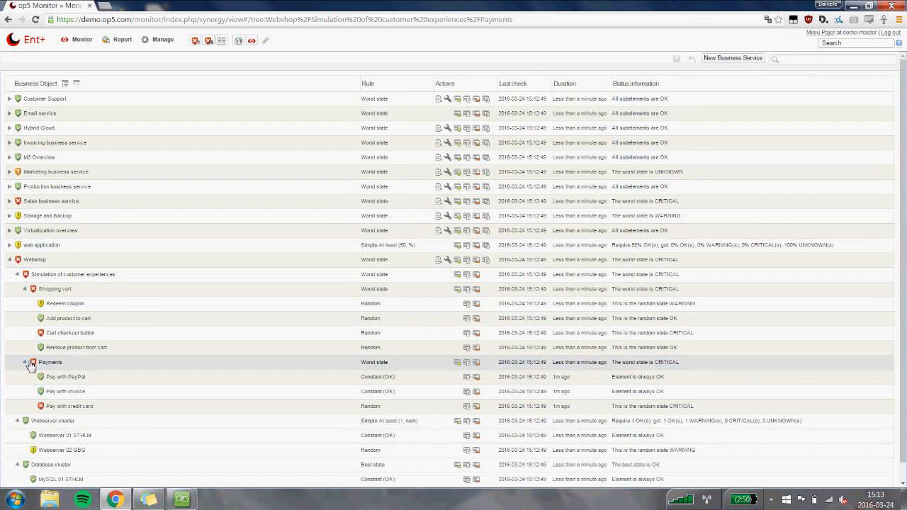
{"action": "scroll", "coordinate": [137, 345], "scroll_direction": "down", "scroll_amount": 1}
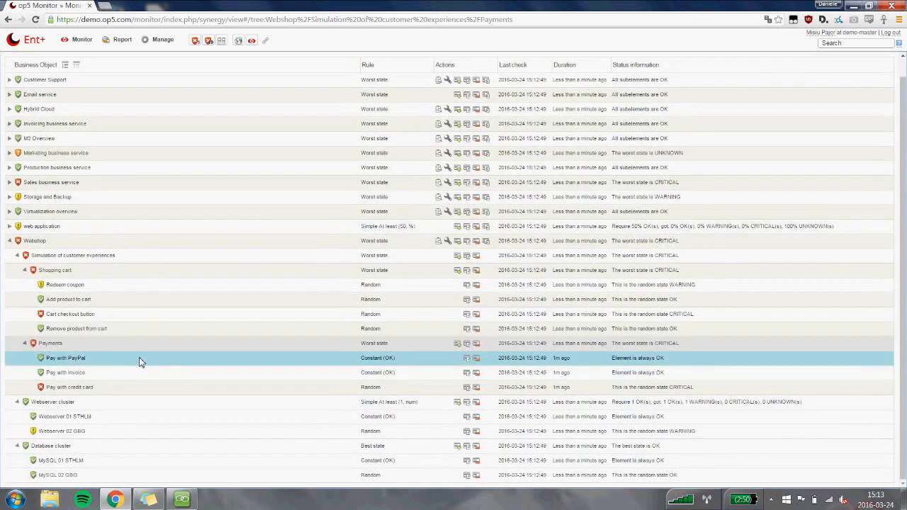
Collapse the customer experience simulation, Webserver cluster and Database cluster so only Webshop's direct sub-elements are listed.
{"action": "left_click", "coordinate": [27, 343]}
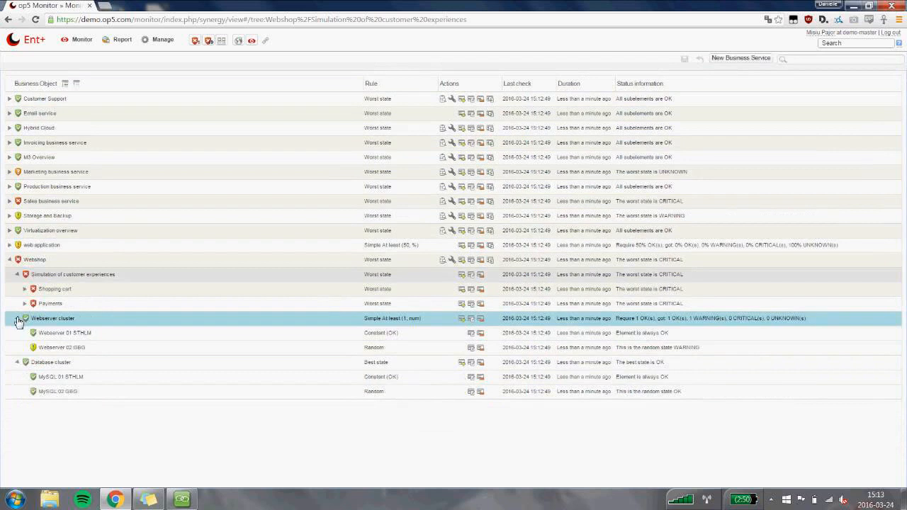
{"action": "left_click", "coordinate": [17, 319]}
{"action": "left_click", "coordinate": [17, 333]}
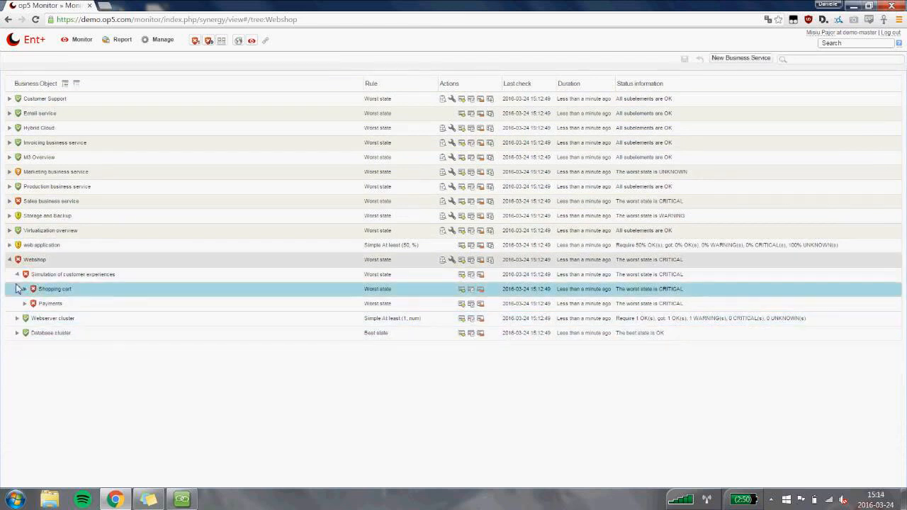
{"action": "left_click", "coordinate": [17, 274]}
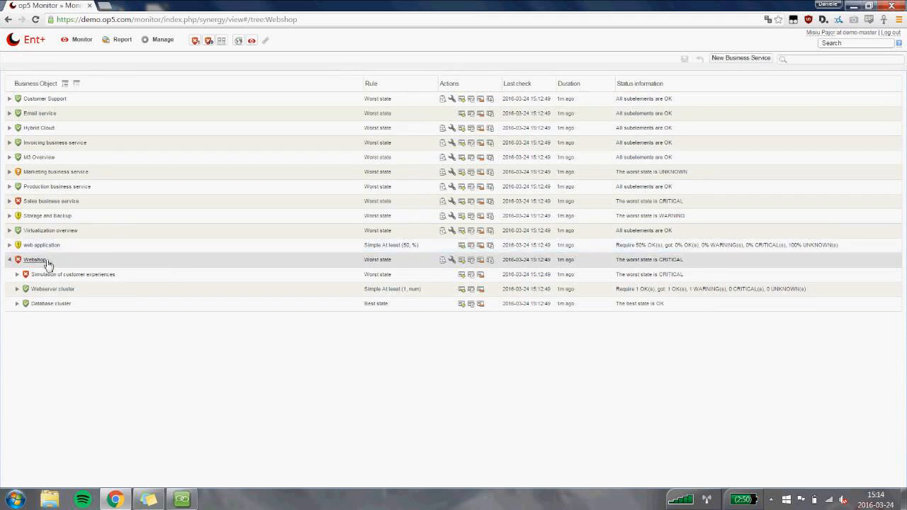
Expand the Shopping cart, Webserver cluster and Database cluster under Webshop again and examine the rules behind their states.
{"action": "left_click", "coordinate": [17, 275]}
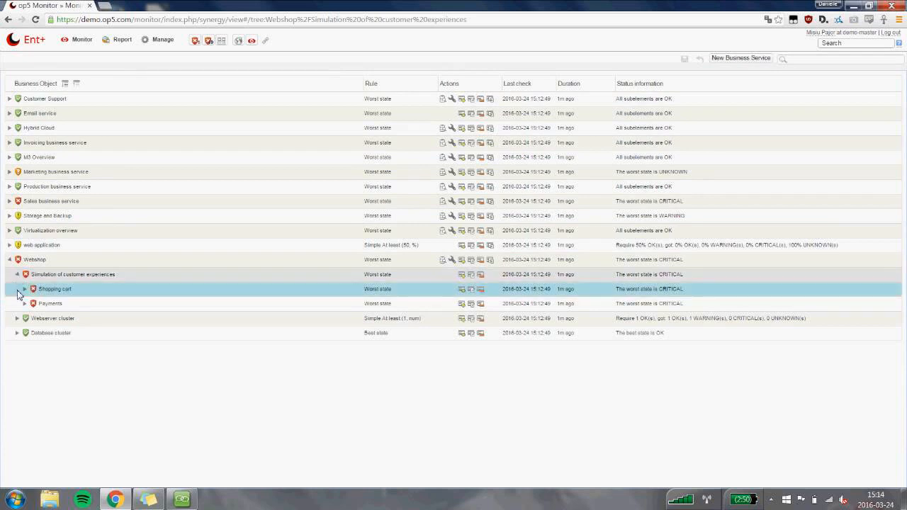
{"action": "left_click", "coordinate": [25, 290]}
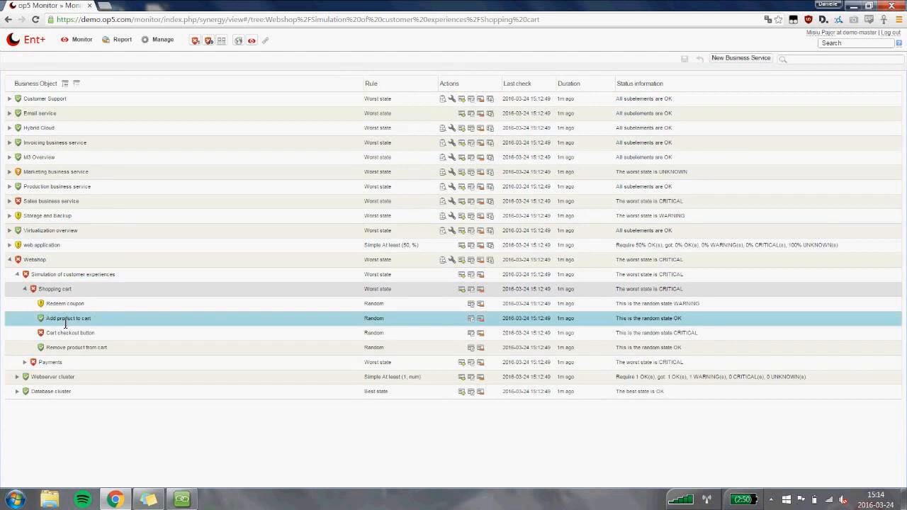
{"action": "triple_click", "coordinate": [388, 380]}
{"action": "left_click", "coordinate": [388, 382]}
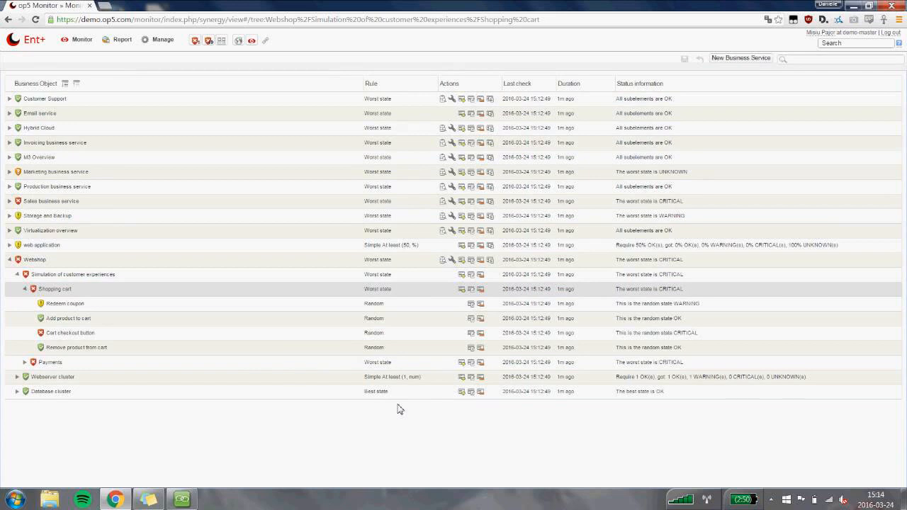
{"action": "left_click", "coordinate": [17, 377]}
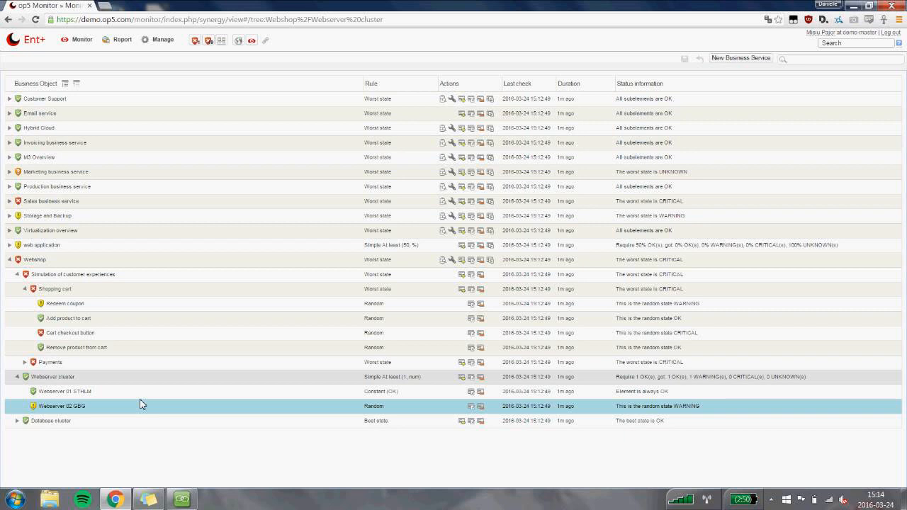
{"action": "left_click", "coordinate": [17, 421]}
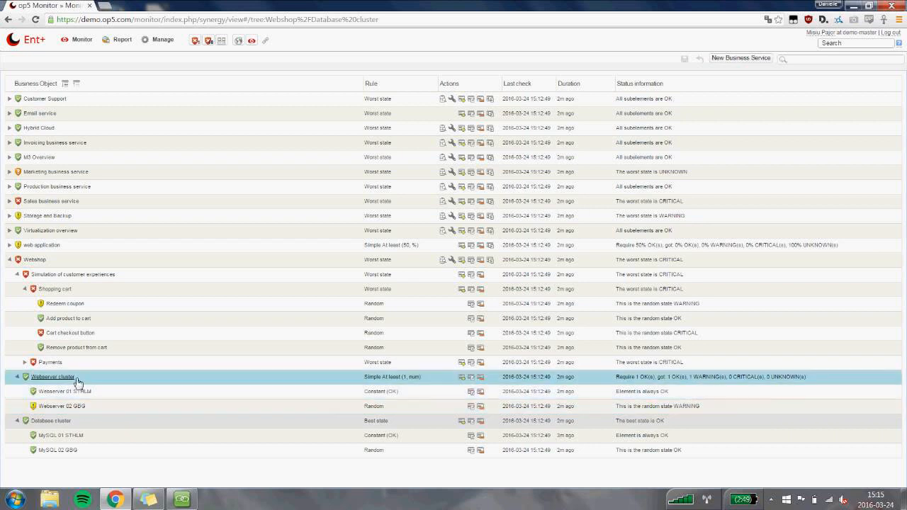
Collapse Webshop's three sub-elements again and examine the Worst state rule.
{"action": "left_click", "coordinate": [18, 377]}
{"action": "left_click", "coordinate": [18, 391]}
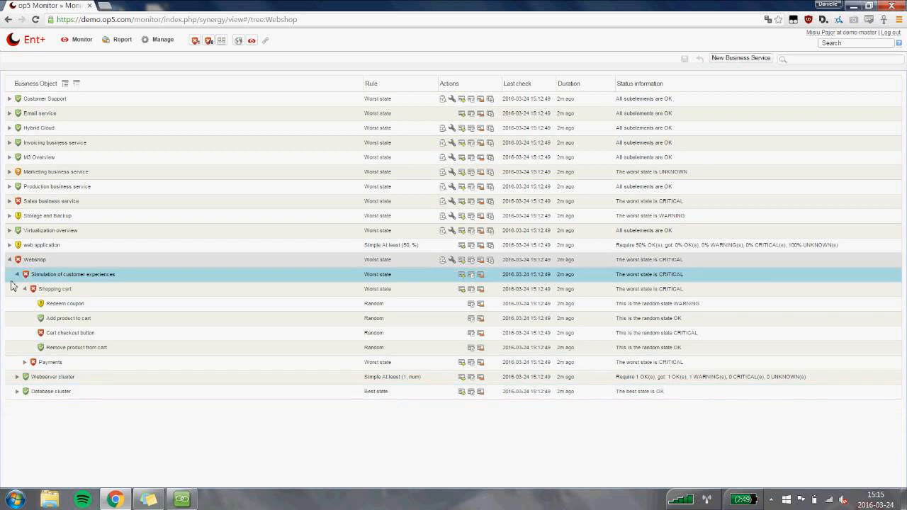
{"action": "left_click", "coordinate": [18, 274]}
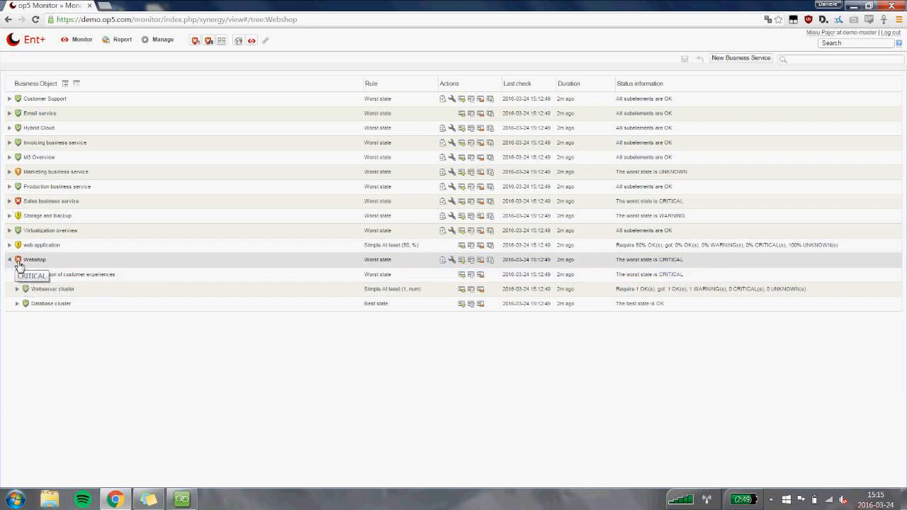
{"action": "triple_click", "coordinate": [377, 267]}
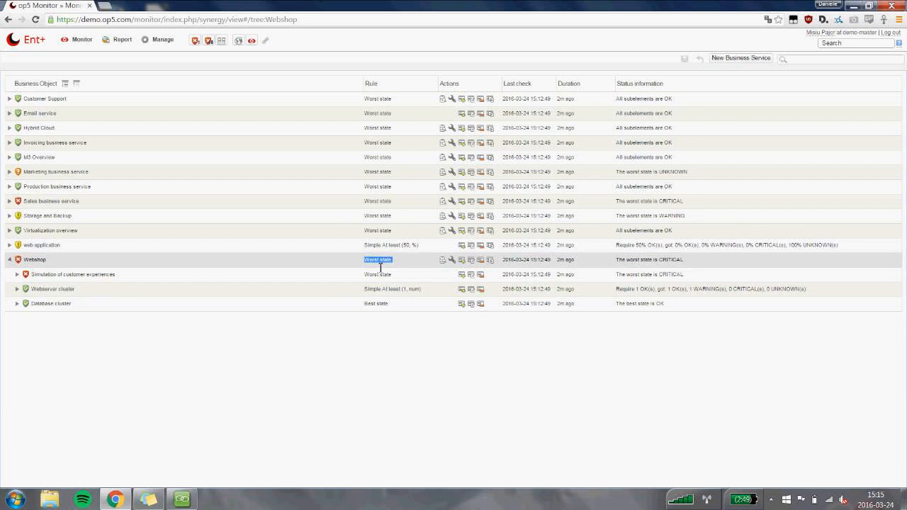
{"action": "left_click", "coordinate": [377, 267]}
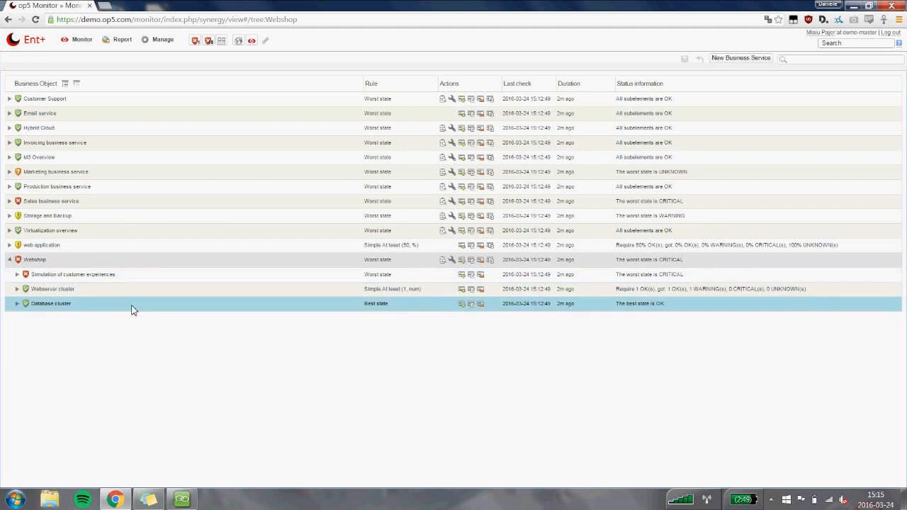
Inspect the elements of the Database cluster, then collapse the entire Webshop service.
{"action": "left_click", "coordinate": [17, 304]}
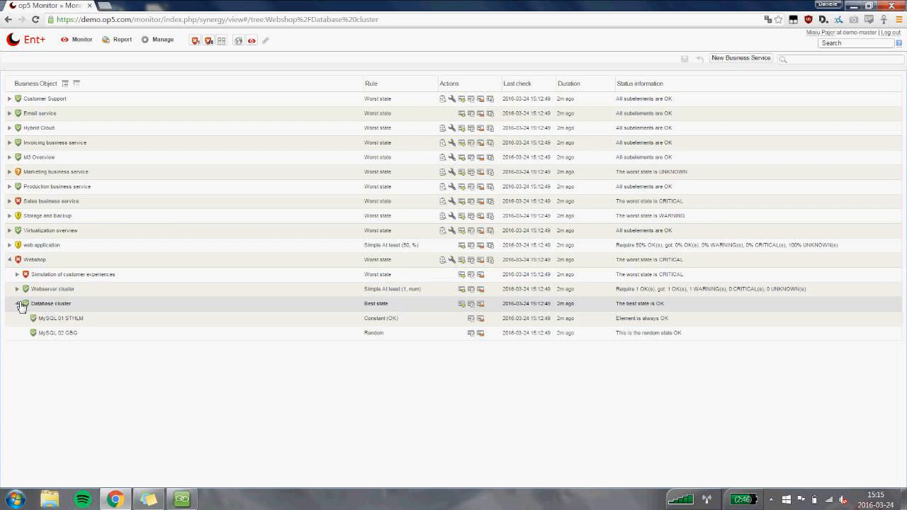
{"action": "left_click", "coordinate": [19, 303]}
{"action": "left_click", "coordinate": [10, 260]}
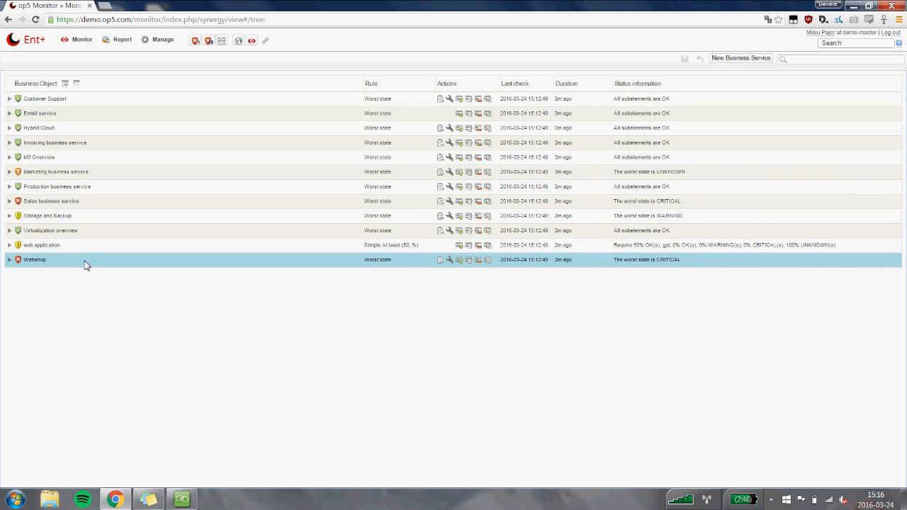
Open the NagVis map index and look over the available maps.
{"action": "left_click", "coordinate": [83, 44]}
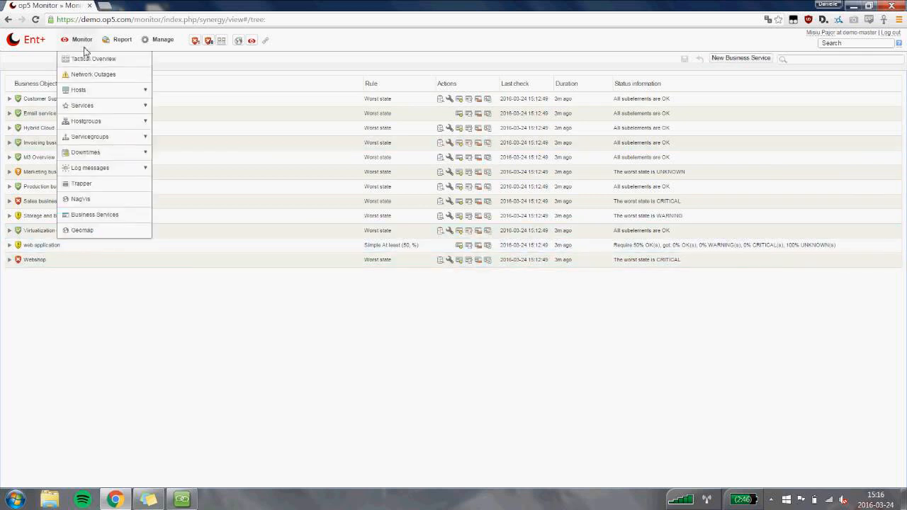
{"action": "left_click", "coordinate": [105, 202]}
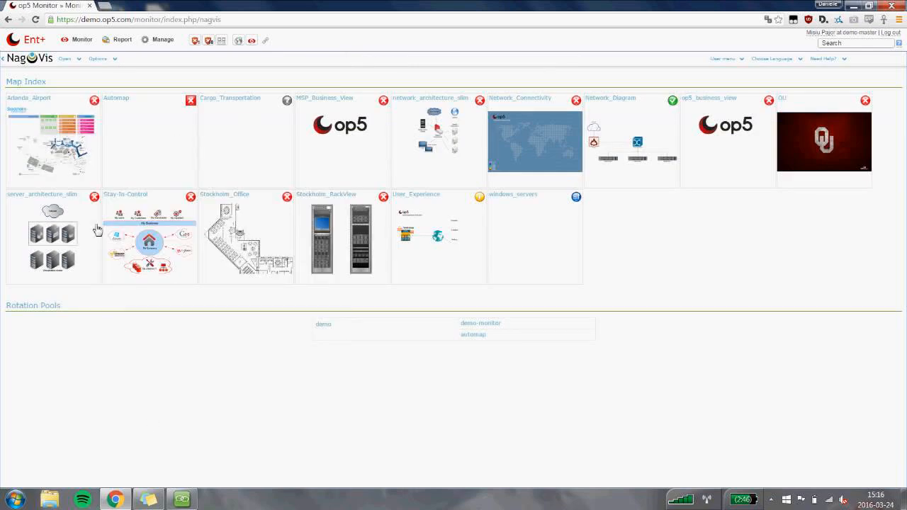
{"action": "mouse_move", "coordinate": [77, 181]}
{"action": "mouse_move", "coordinate": [221, 132]}
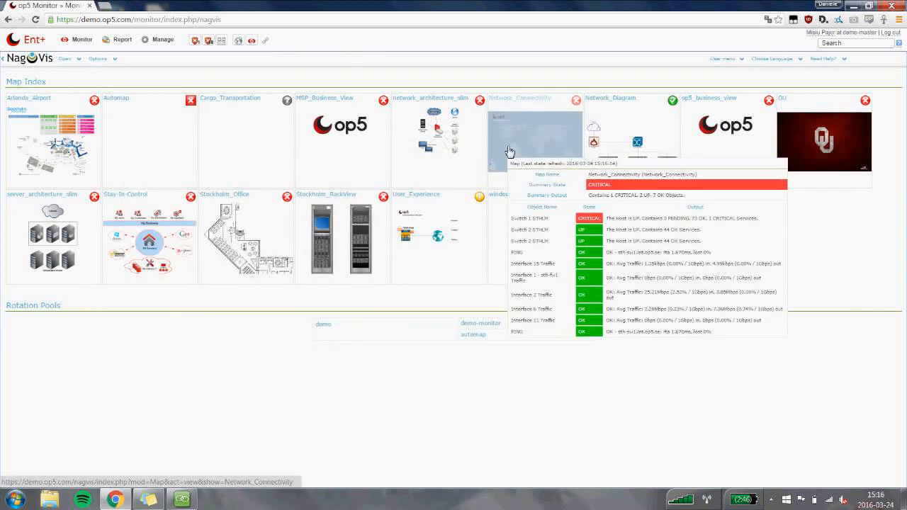
Open the Network_Connectivity map, examine its traffic links and the southernmost site's status, and return to the map index.
{"action": "left_click", "coordinate": [509, 151]}
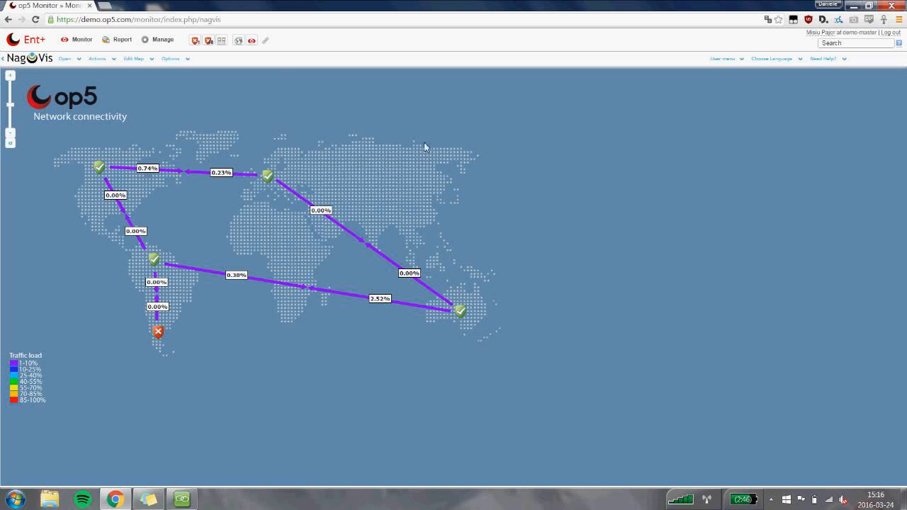
{"action": "mouse_move", "coordinate": [153, 169]}
{"action": "mouse_move", "coordinate": [157, 334]}
{"action": "left_click", "coordinate": [10, 22]}
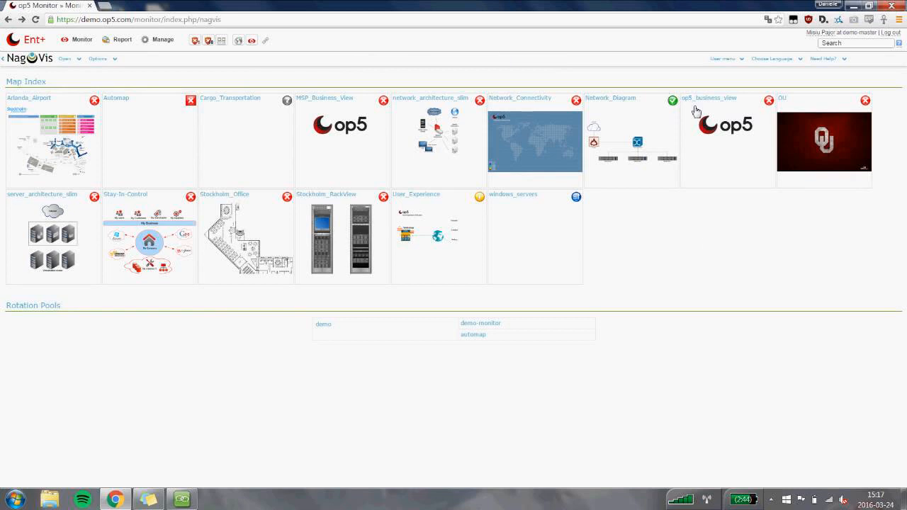
Open the op5_business_view map, view the services behind op5 Mail, and return to the map.
{"action": "left_click", "coordinate": [707, 124]}
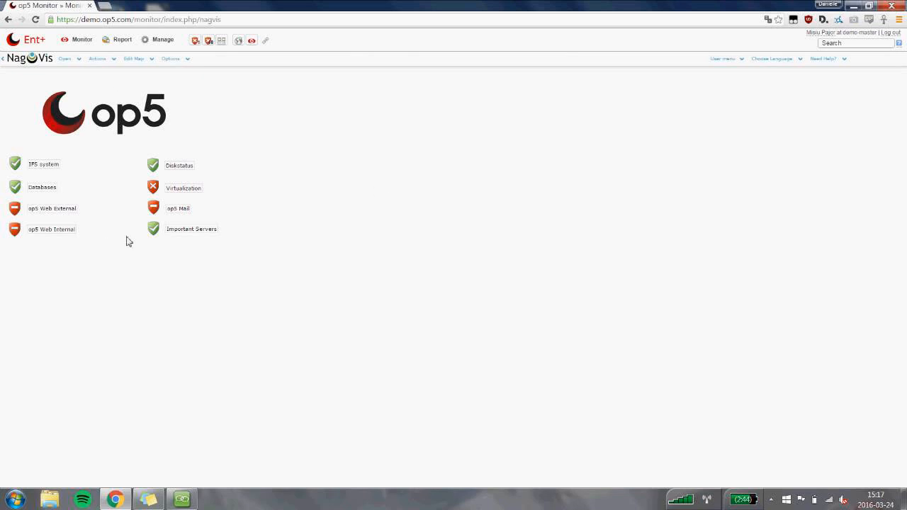
{"action": "mouse_move", "coordinate": [155, 212]}
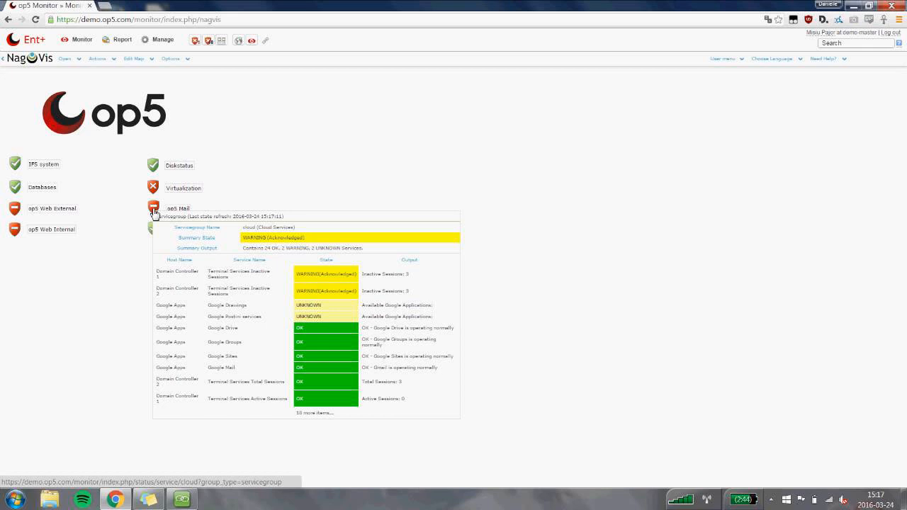
{"action": "left_click", "coordinate": [155, 211]}
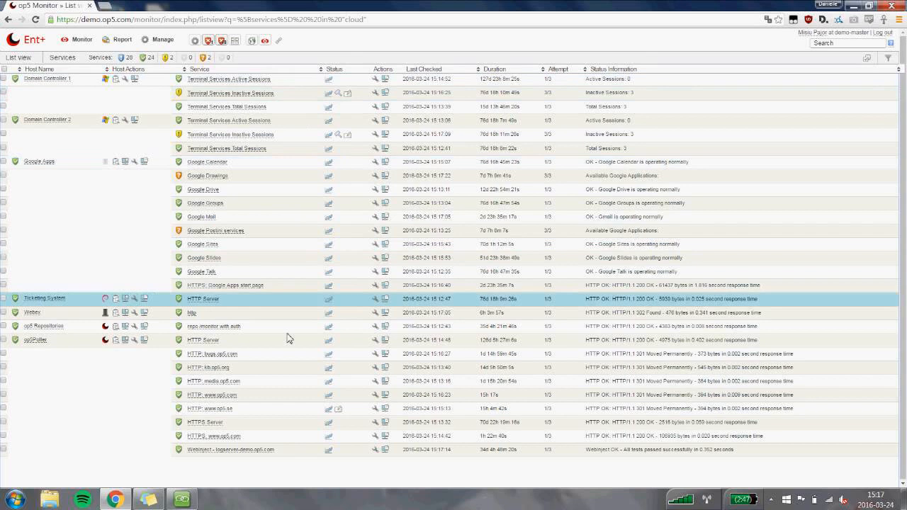
{"action": "left_click", "coordinate": [5, 20]}
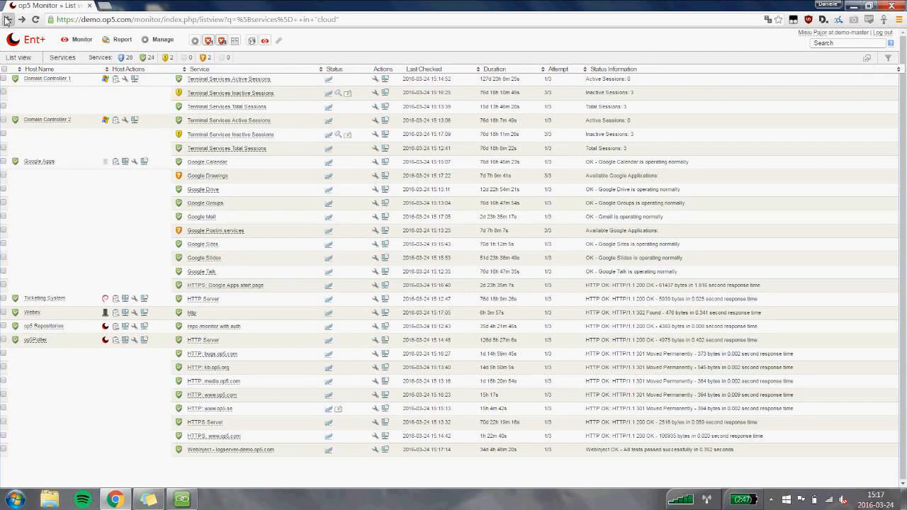
{"action": "left_click", "coordinate": [6, 20]}
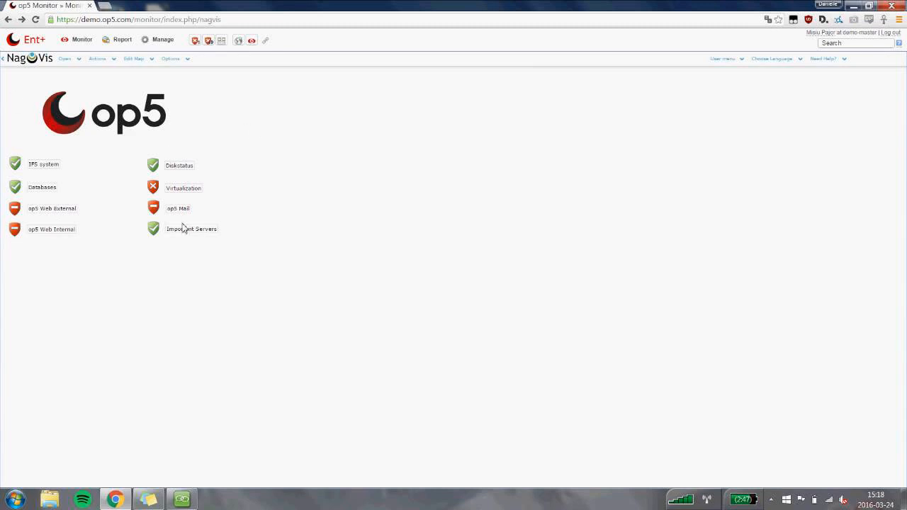
Inspect the status summaries of Diskstatus and Important Servers, then return to the map index.
{"action": "key", "text": "ctrl+a"}
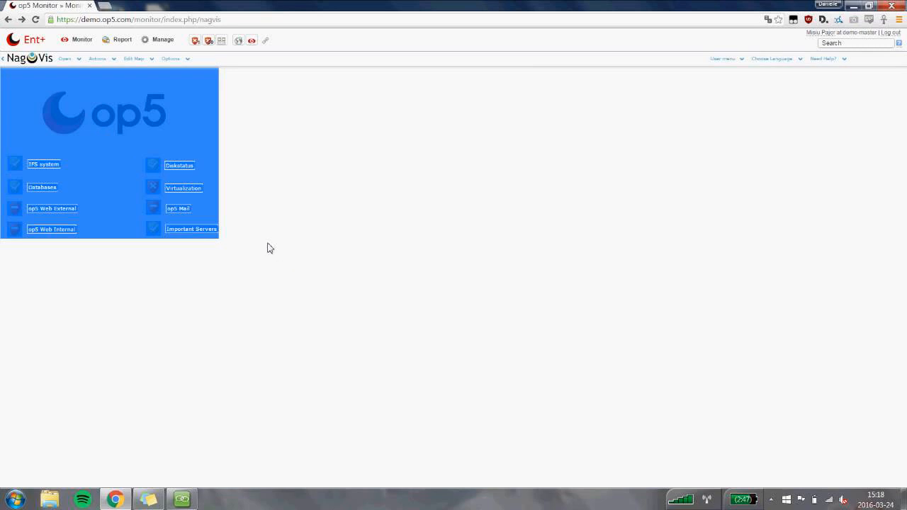
{"action": "left_click", "coordinate": [259, 197]}
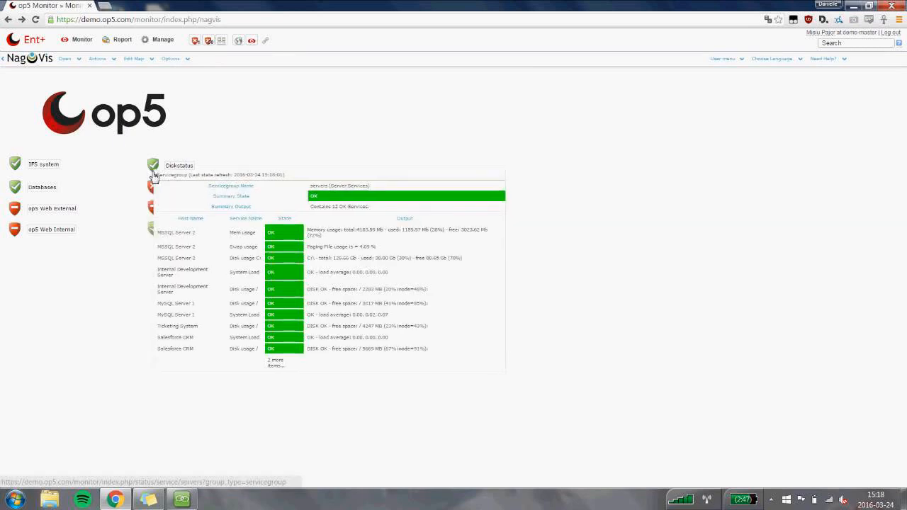
{"action": "mouse_move", "coordinate": [153, 229]}
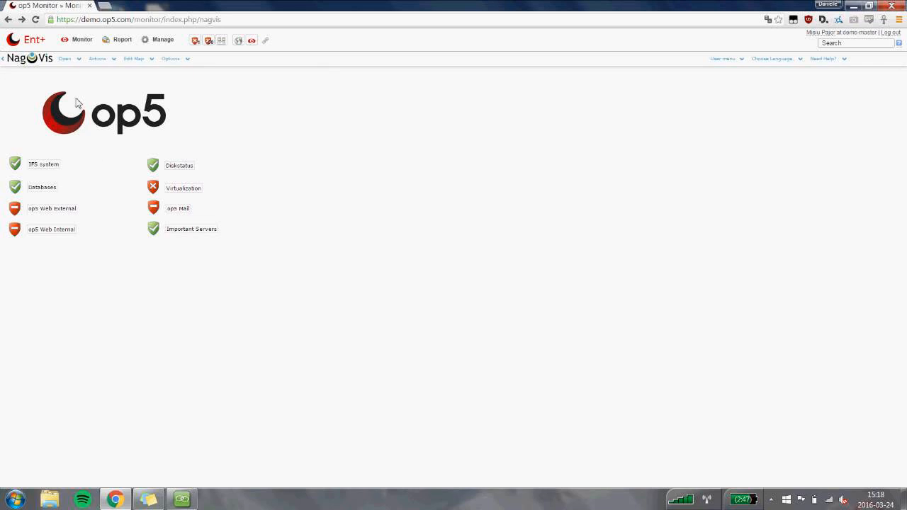
{"action": "mouse_move", "coordinate": [44, 47]}
{"action": "left_click", "coordinate": [49, 62]}
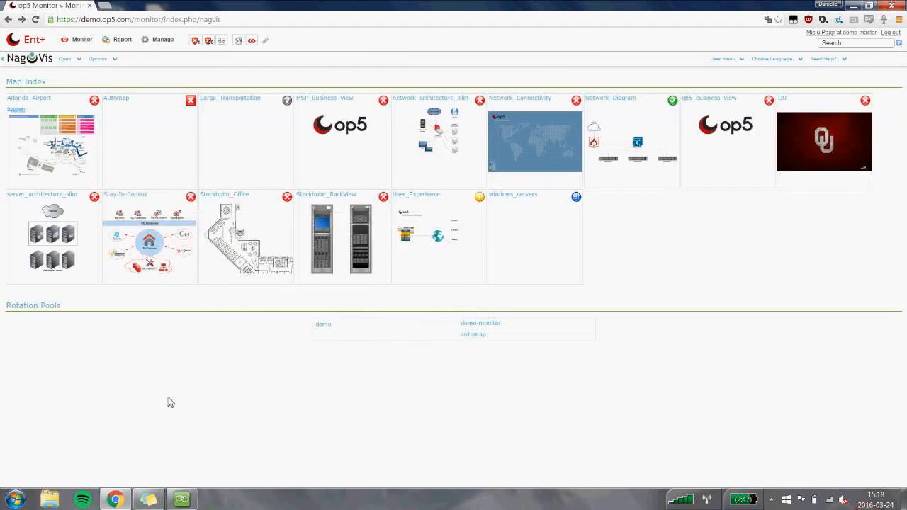
Open the Stockholm_Office floor plan, inspect a wireless access point and the printer, and return to the map index.
{"action": "left_click", "coordinate": [243, 257]}
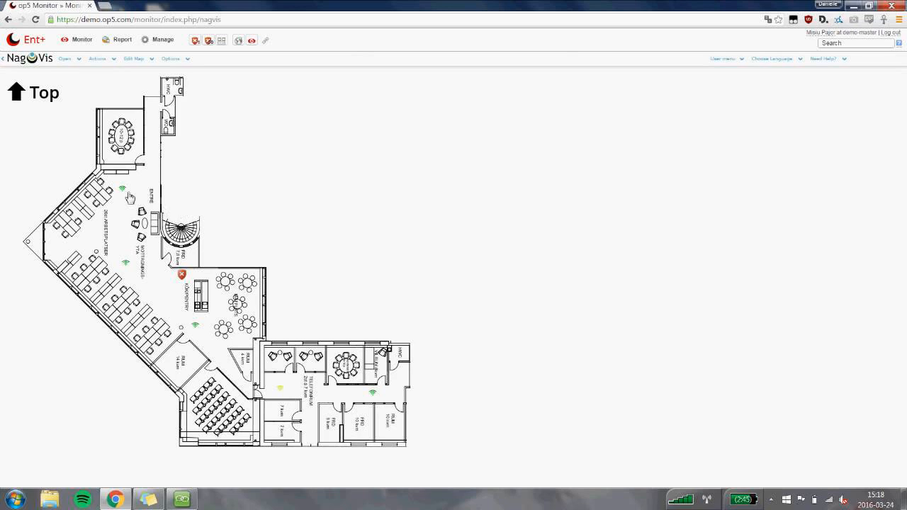
{"action": "mouse_move", "coordinate": [129, 197]}
{"action": "mouse_move", "coordinate": [183, 278]}
{"action": "left_click", "coordinate": [8, 19]}
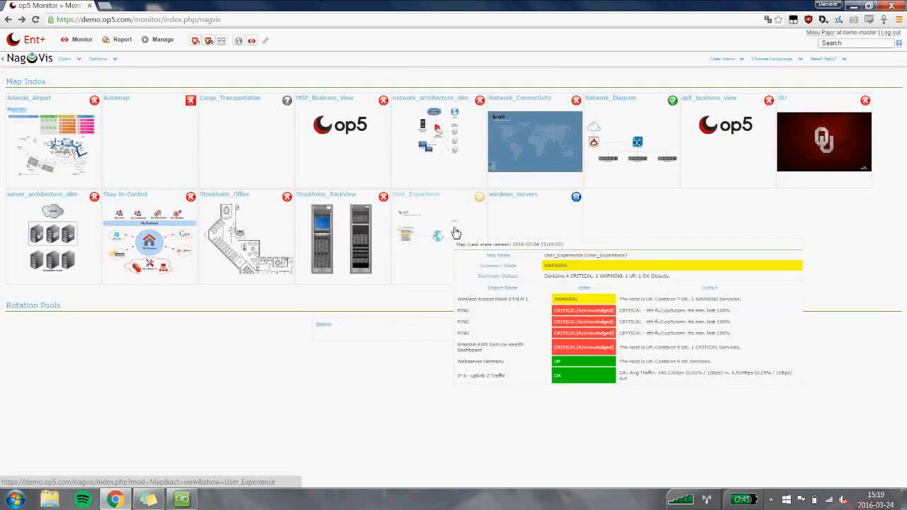
Open the User_Experience map, inspect the London, Toronto and Turkey user statuses, and return to the map index.
{"action": "left_click", "coordinate": [455, 232]}
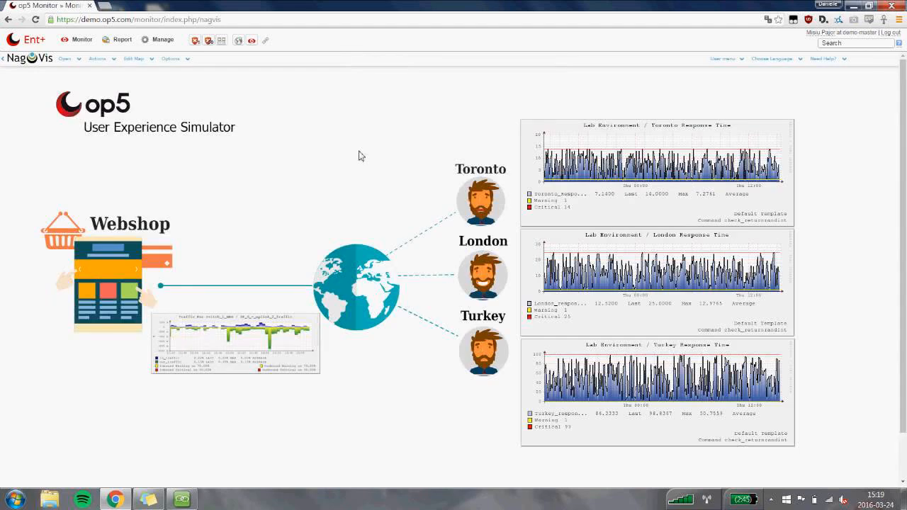
{"action": "scroll", "coordinate": [358, 155], "scroll_direction": "down", "scroll_amount": 1}
{"action": "scroll", "coordinate": [358, 156], "scroll_direction": "up", "scroll_amount": 1}
{"action": "mouse_move", "coordinate": [502, 278]}
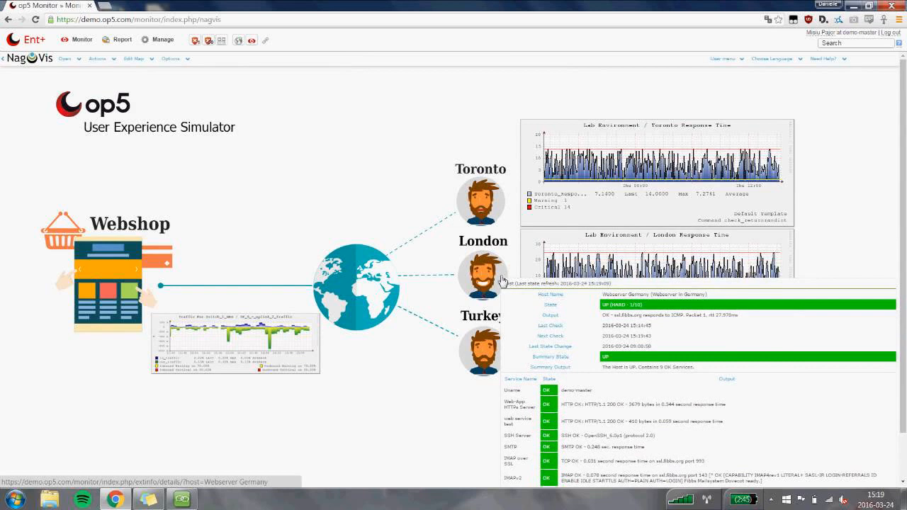
{"action": "mouse_move", "coordinate": [496, 212]}
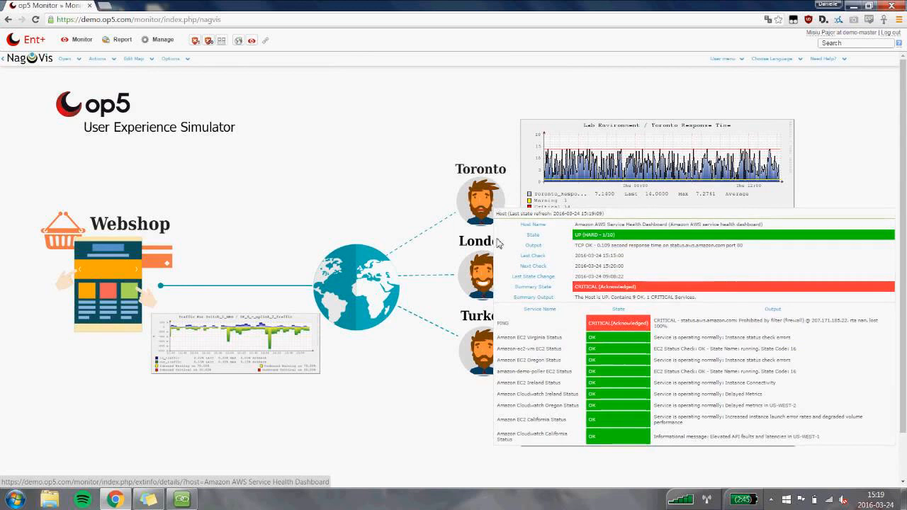
{"action": "mouse_move", "coordinate": [511, 365]}
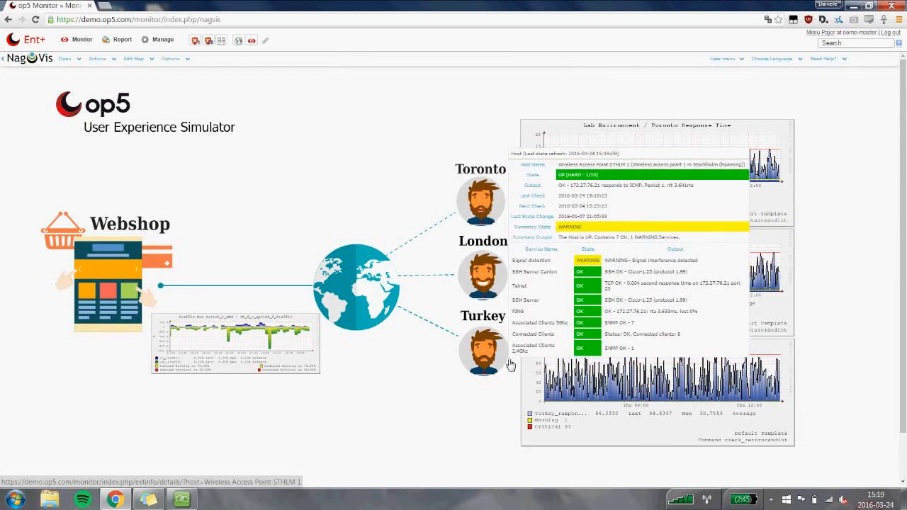
{"action": "left_click", "coordinate": [4, 21]}
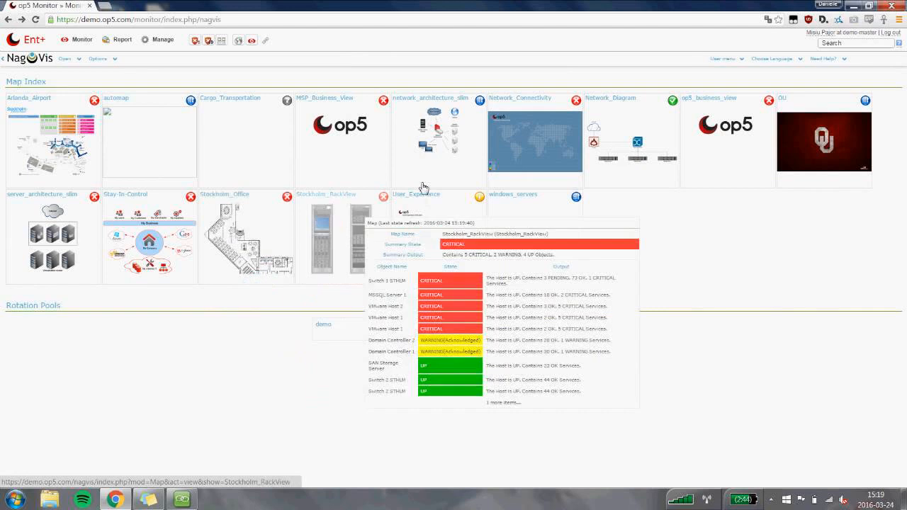
Open the Network_Diagram map and inspect the details behind the Switch 1 STHLM interface traffic graph.
{"action": "left_click", "coordinate": [617, 111]}
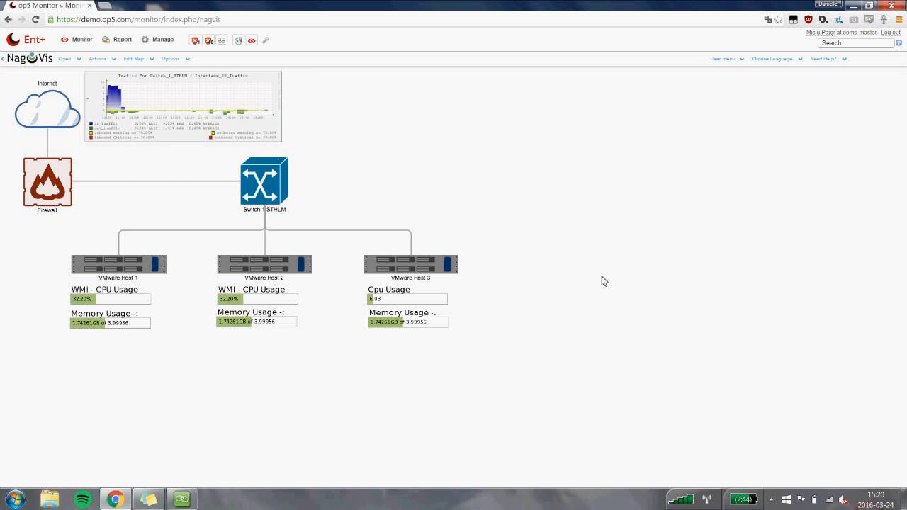
{"action": "mouse_move", "coordinate": [139, 112]}
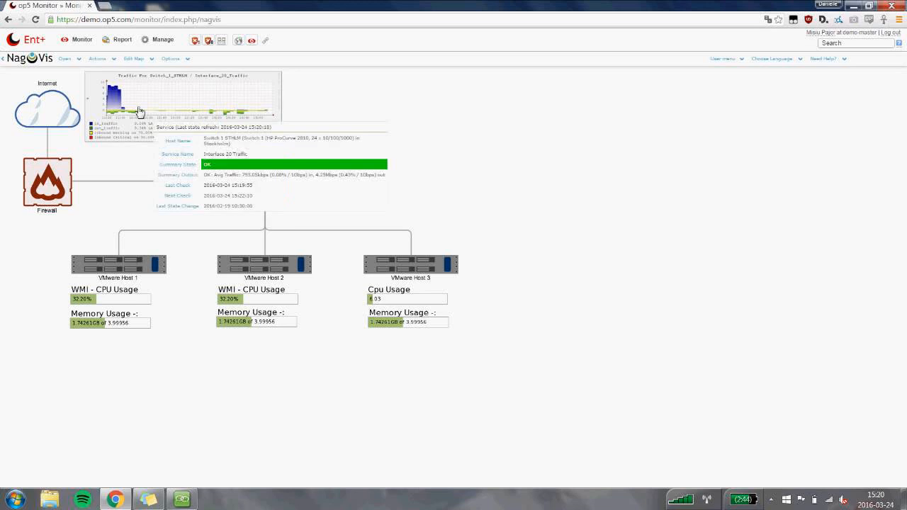
{"action": "left_click", "coordinate": [81, 40]}
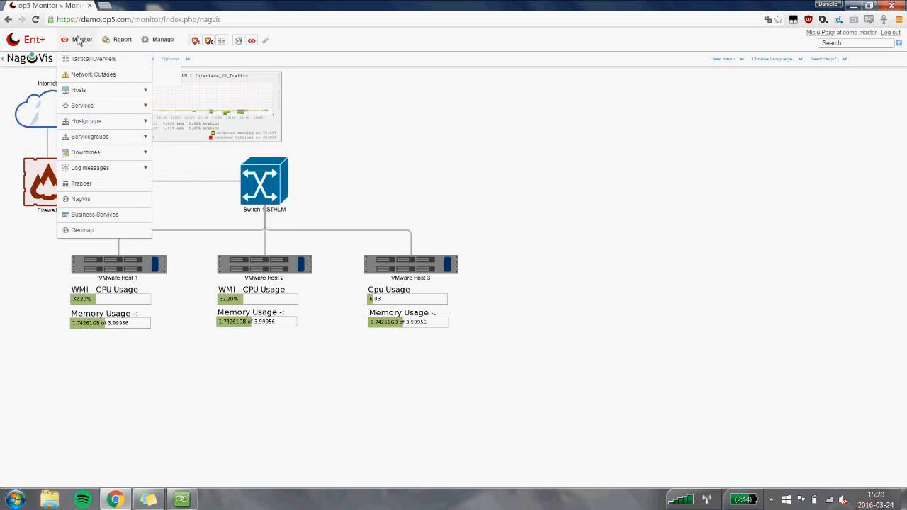
Start creating a new SLA report.
{"action": "left_click", "coordinate": [107, 42]}
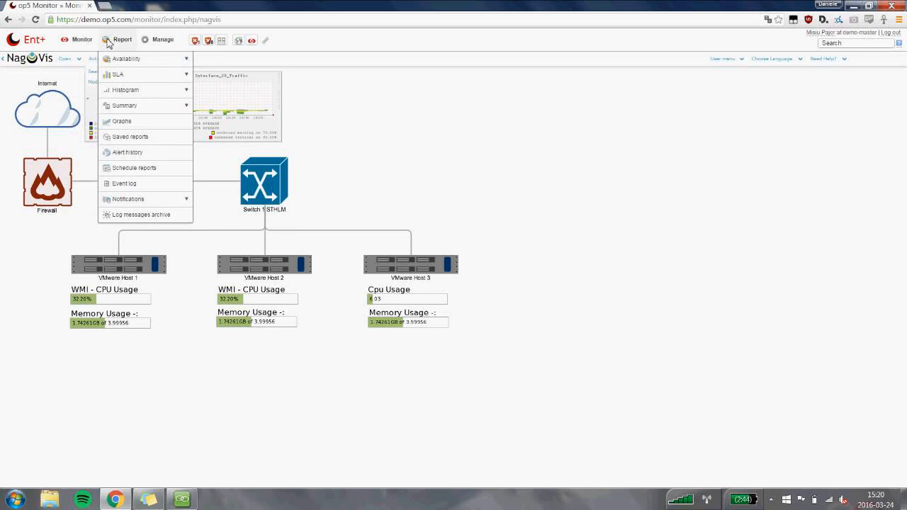
{"action": "mouse_move", "coordinate": [117, 75]}
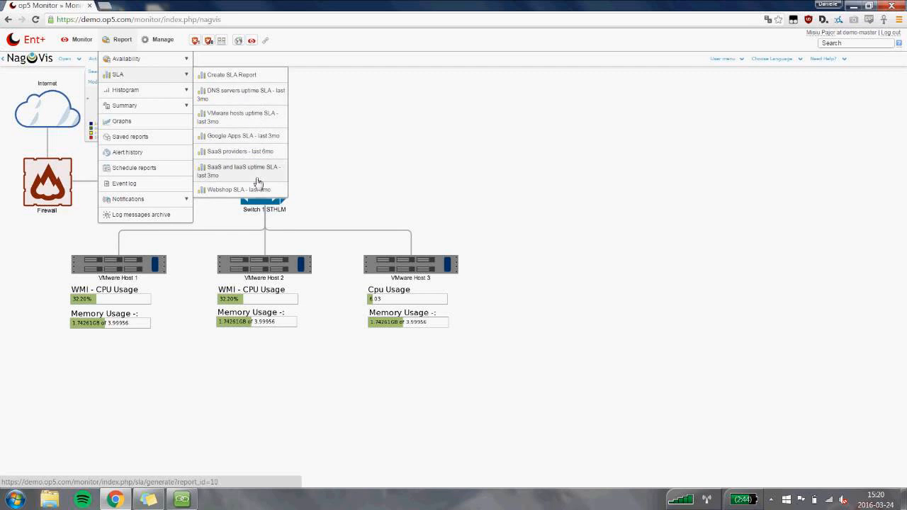
{"action": "left_click", "coordinate": [258, 79]}
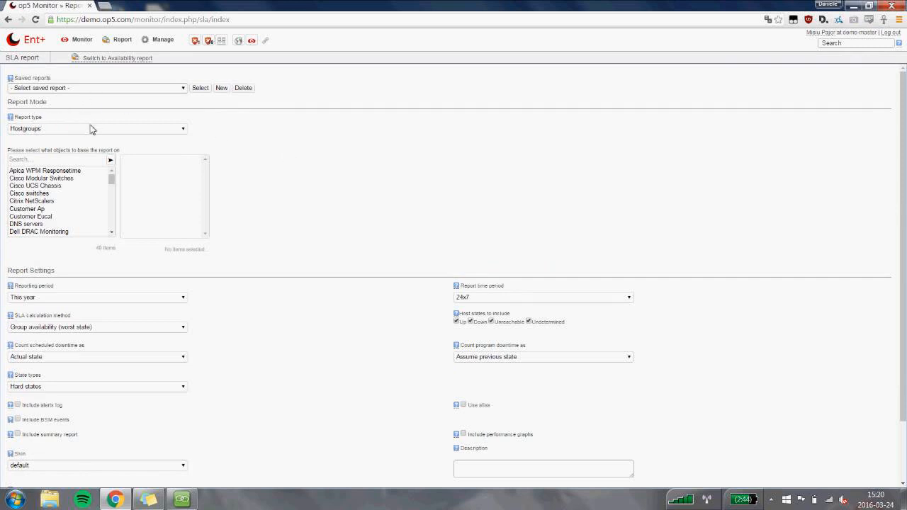
Switch the SLA report type to Services, browse the selectable services, and change the type back to Hostgroups.
{"action": "left_click", "coordinate": [90, 129]}
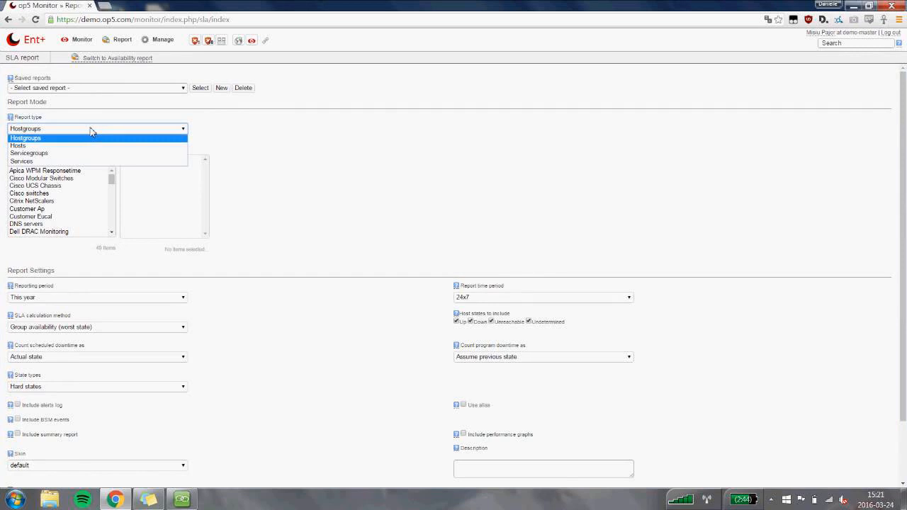
{"action": "left_click", "coordinate": [74, 163]}
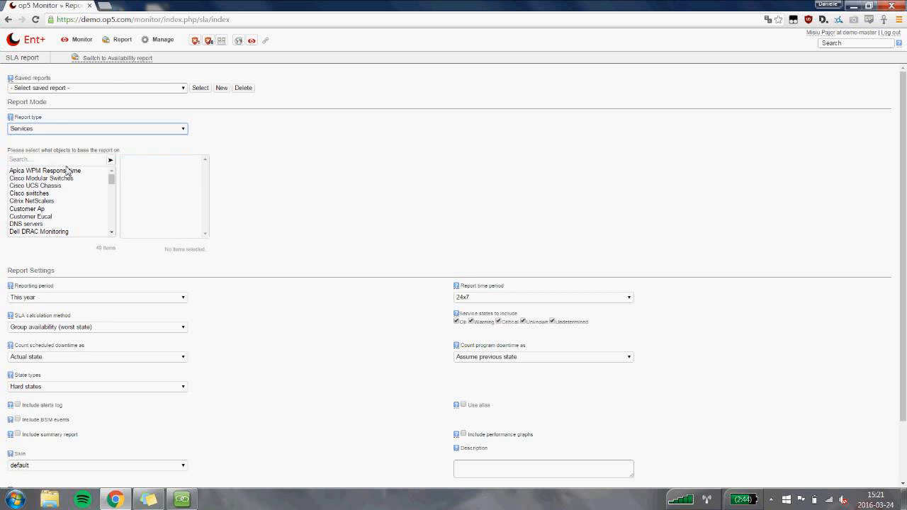
{"action": "scroll", "coordinate": [85, 185], "scroll_direction": "down", "scroll_amount": 3}
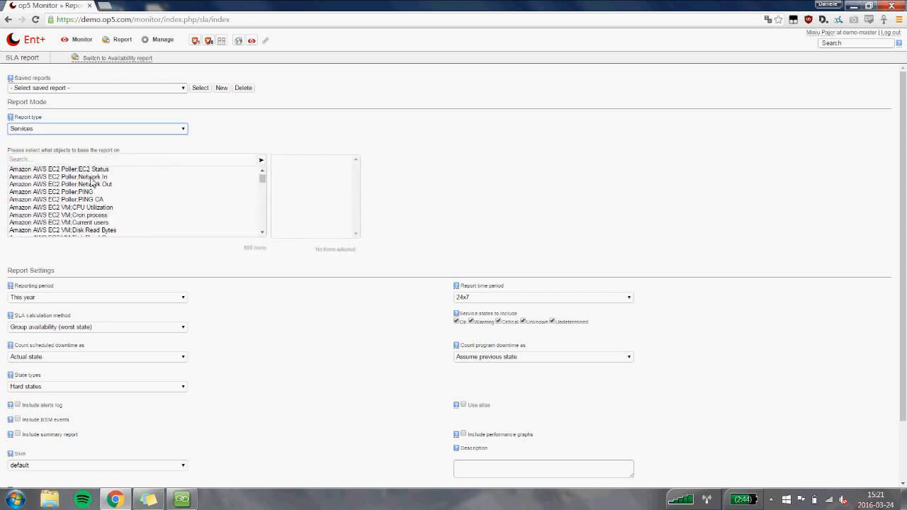
{"action": "scroll", "coordinate": [91, 186], "scroll_direction": "down", "scroll_amount": 1}
{"action": "scroll", "coordinate": [92, 190], "scroll_direction": "up", "scroll_amount": 2}
{"action": "left_click", "coordinate": [87, 131]}
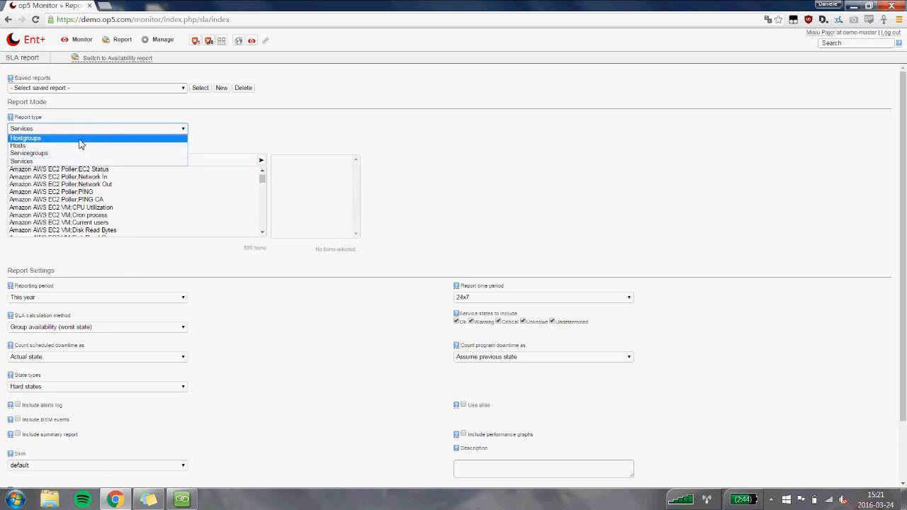
{"action": "left_click", "coordinate": [81, 137]}
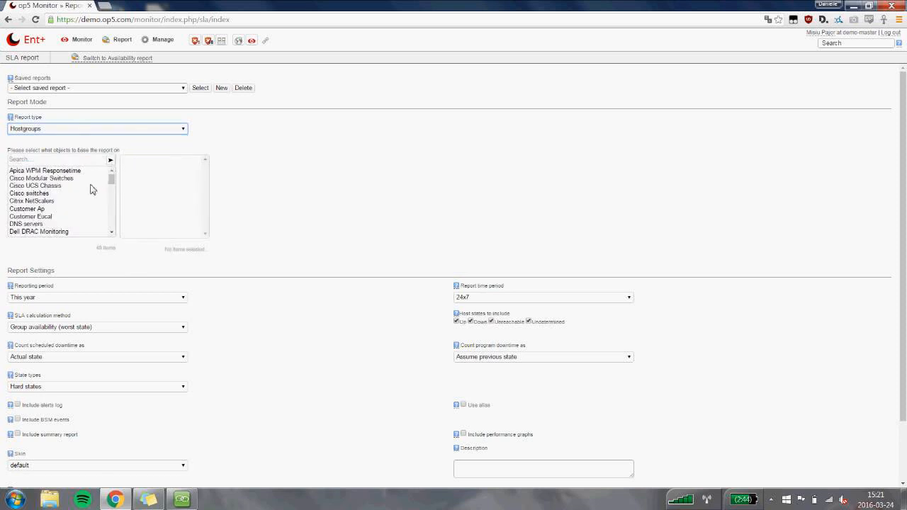
Add the database hostgroup to the objects the SLA report is based on.
{"action": "scroll", "coordinate": [88, 187], "scroll_direction": "down", "scroll_amount": 2}
{"action": "scroll", "coordinate": [85, 186], "scroll_direction": "down", "scroll_amount": 6}
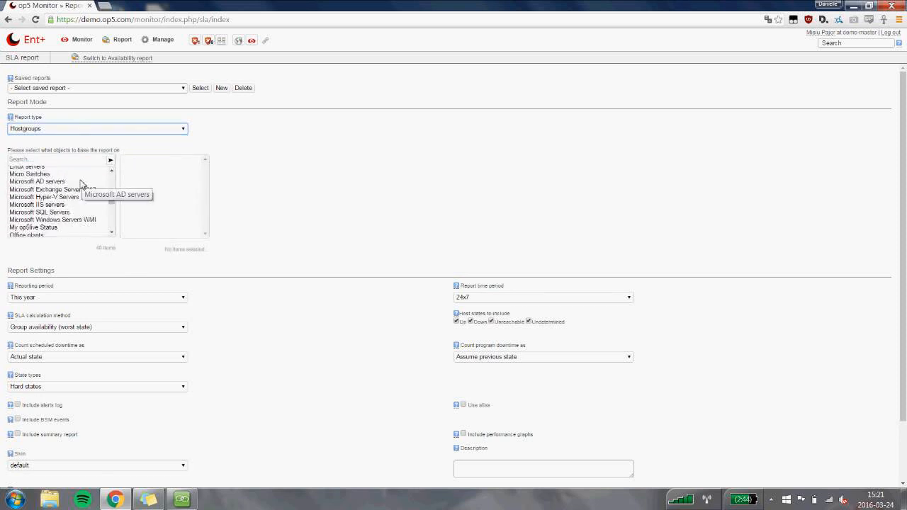
{"action": "scroll", "coordinate": [80, 185], "scroll_direction": "down", "scroll_amount": 2}
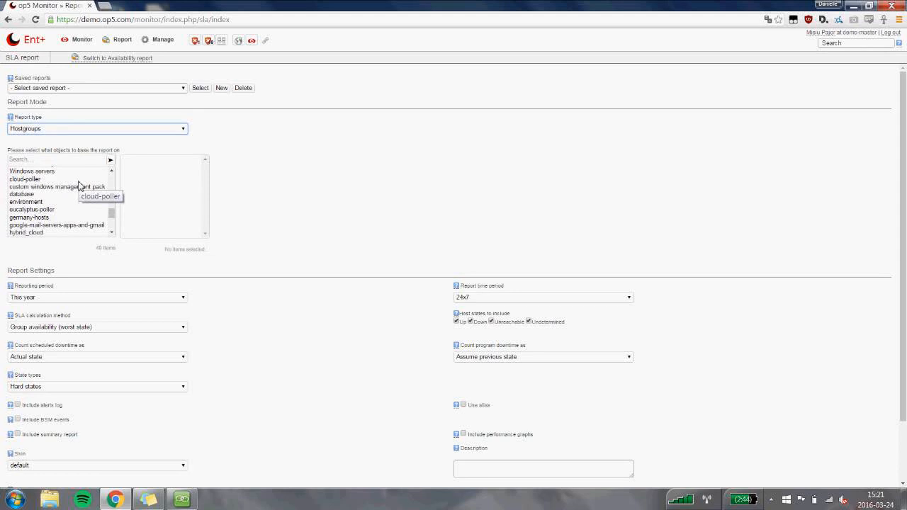
{"action": "double_click", "coordinate": [71, 194]}
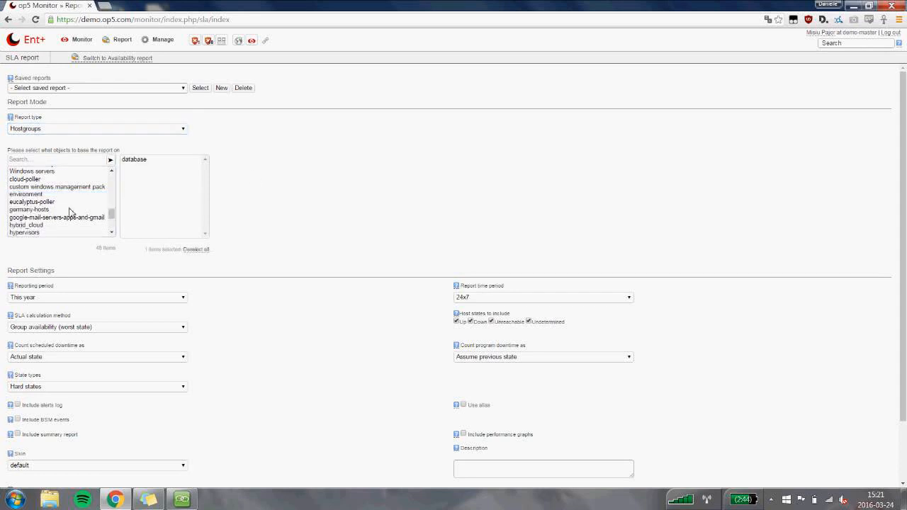
Set the SLA report's reporting period to Last month and review the report time period options, keeping 24x7.
{"action": "scroll", "coordinate": [259, 177], "scroll_direction": "down", "scroll_amount": 2}
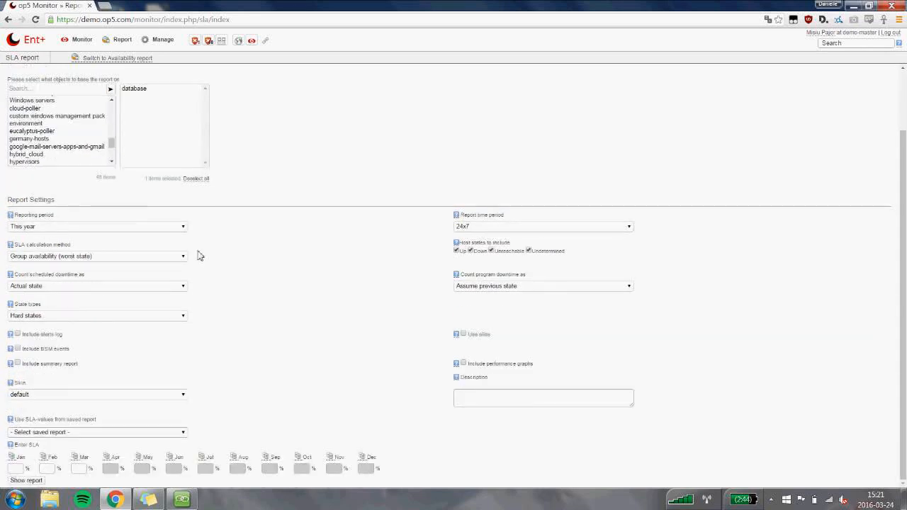
{"action": "left_click", "coordinate": [45, 228]}
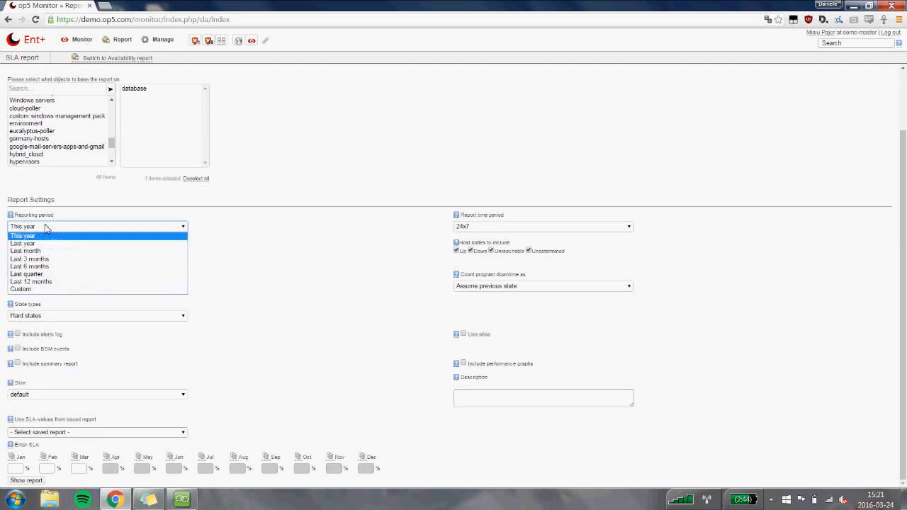
{"action": "left_click", "coordinate": [83, 251]}
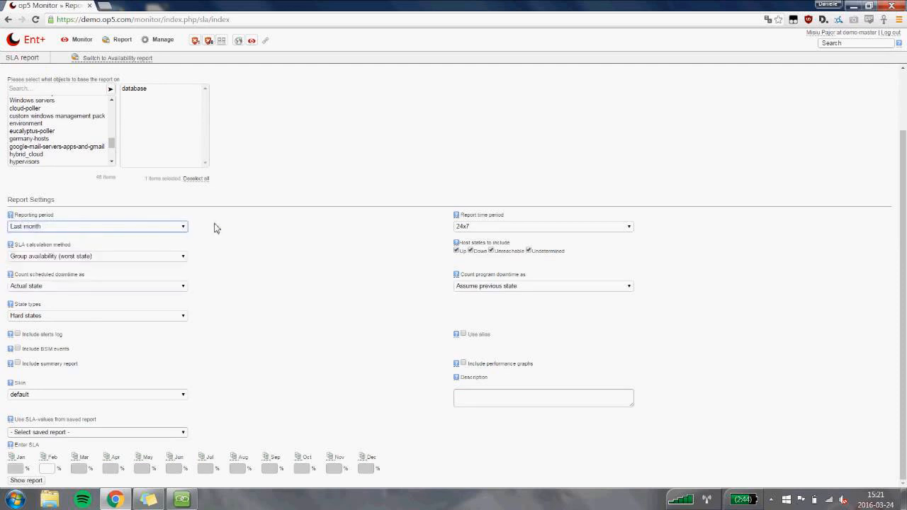
{"action": "left_click", "coordinate": [493, 226]}
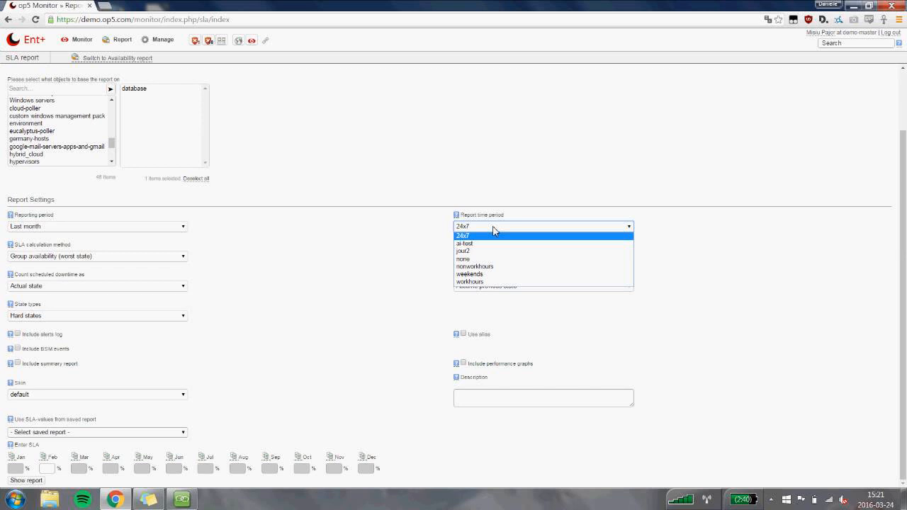
{"action": "left_click", "coordinate": [493, 232]}
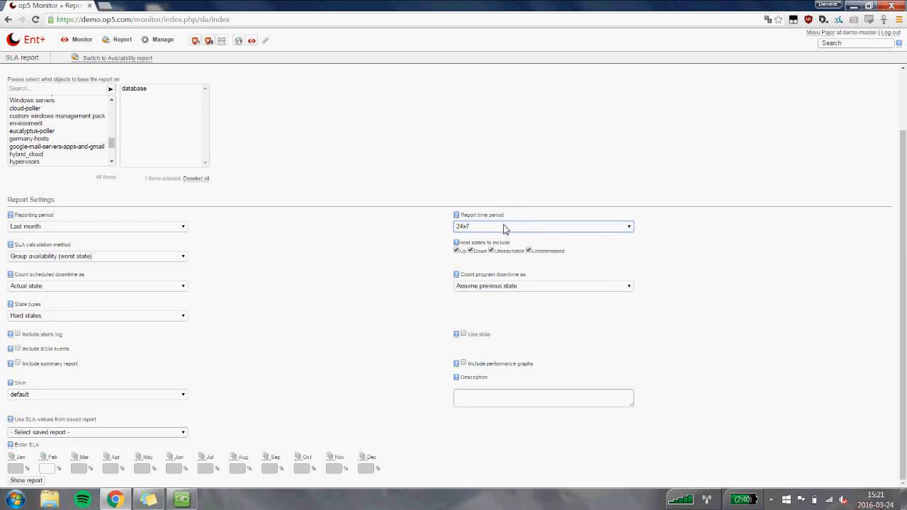
{"action": "left_click", "coordinate": [507, 228]}
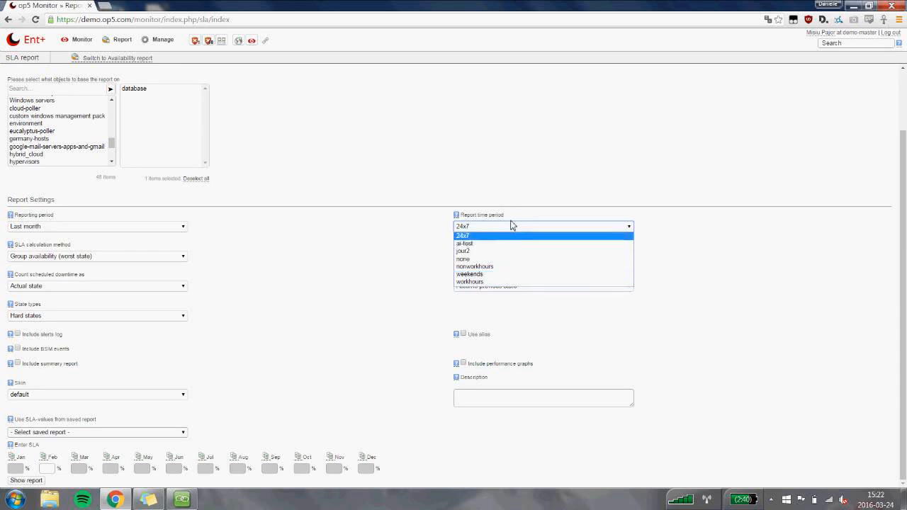
{"action": "left_click", "coordinate": [514, 226]}
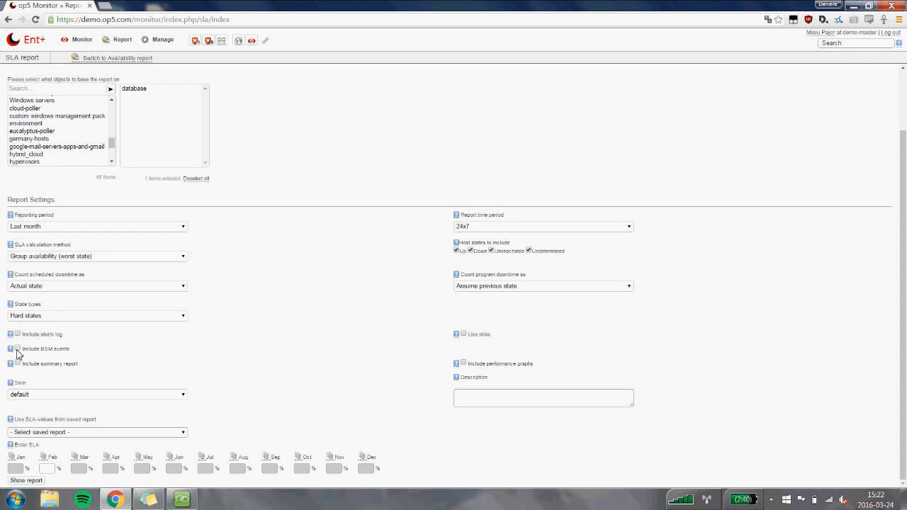
Include a summary report of type Top alert producers and enter "My report" as the report description.
{"action": "left_click", "coordinate": [19, 363]}
{"action": "scroll", "coordinate": [110, 368], "scroll_direction": "down", "scroll_amount": 1}
{"action": "left_click", "coordinate": [101, 364]}
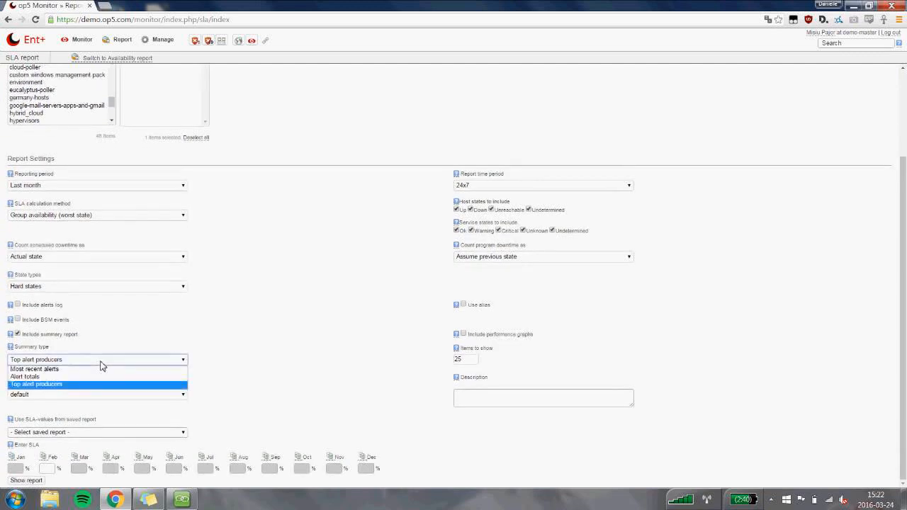
{"action": "left_click", "coordinate": [100, 364]}
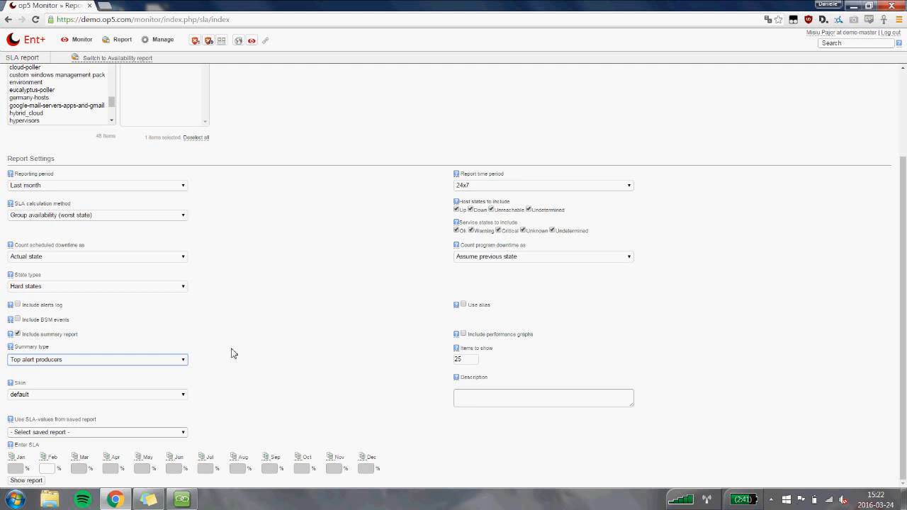
{"action": "left_click", "coordinate": [494, 405]}
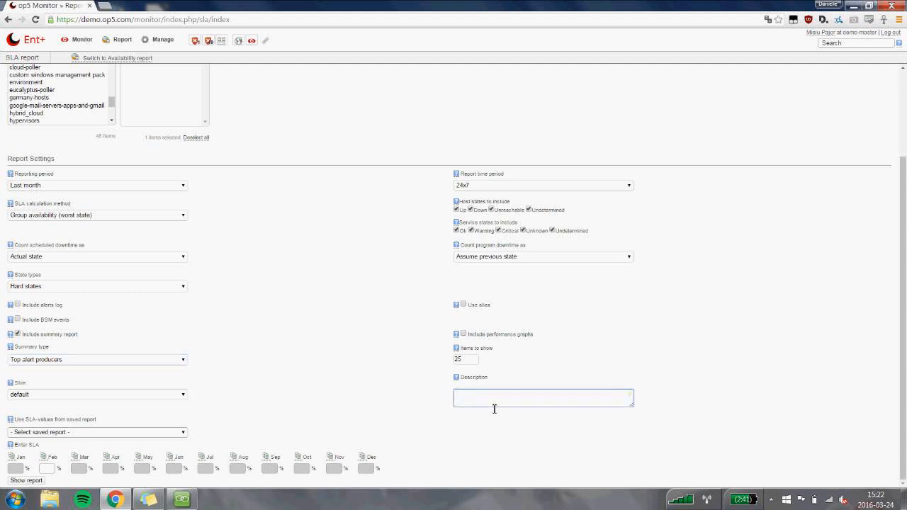
{"action": "type", "text": "My report"}
Set the February SLA value to 99.9 % and generate the SLA report.
{"action": "left_click", "coordinate": [50, 472]}
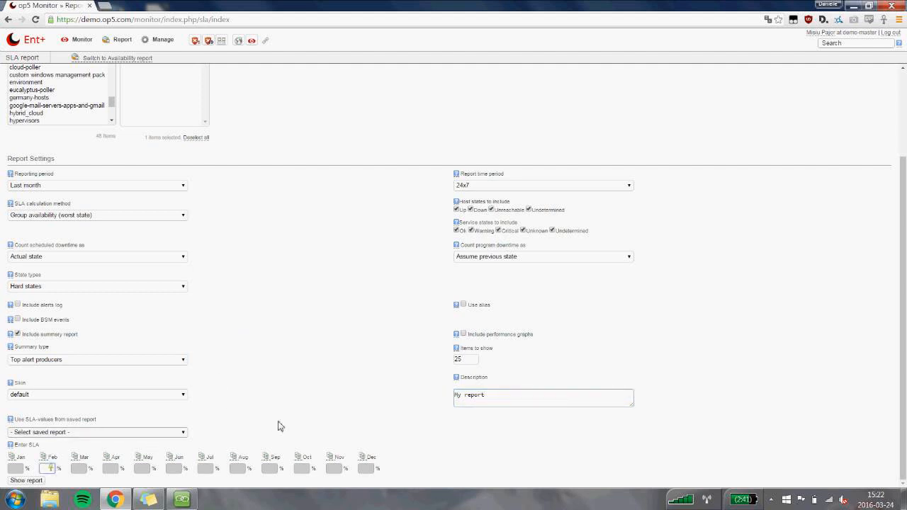
{"action": "type", "text": "99.9"}
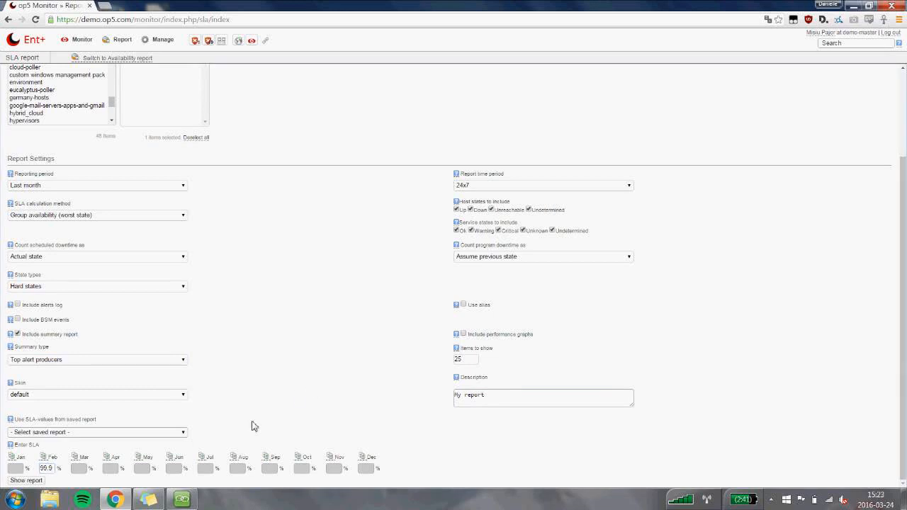
{"action": "left_click", "coordinate": [41, 481]}
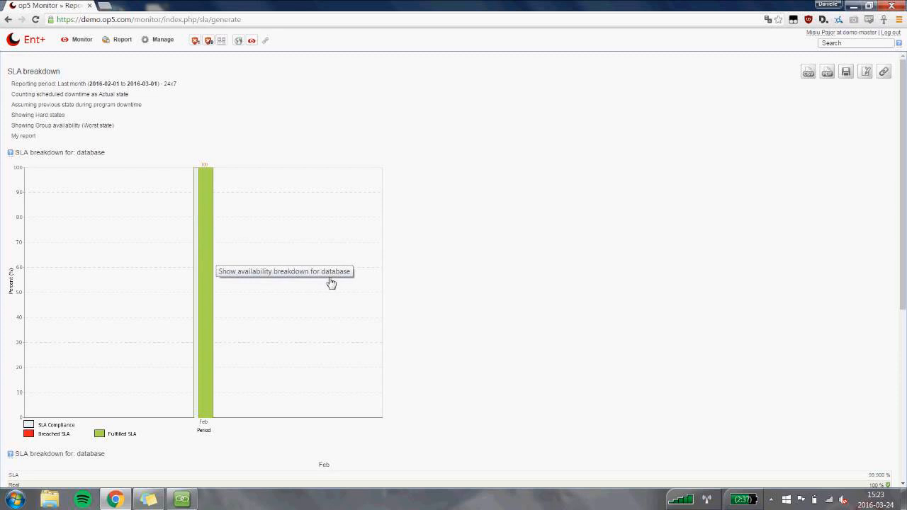
Examine the generated SLA report for the database hostgroup: the breakdown chart, SLA versus real values, group members and top alert producers.
{"action": "scroll", "coordinate": [504, 205], "scroll_direction": "down", "scroll_amount": 3}
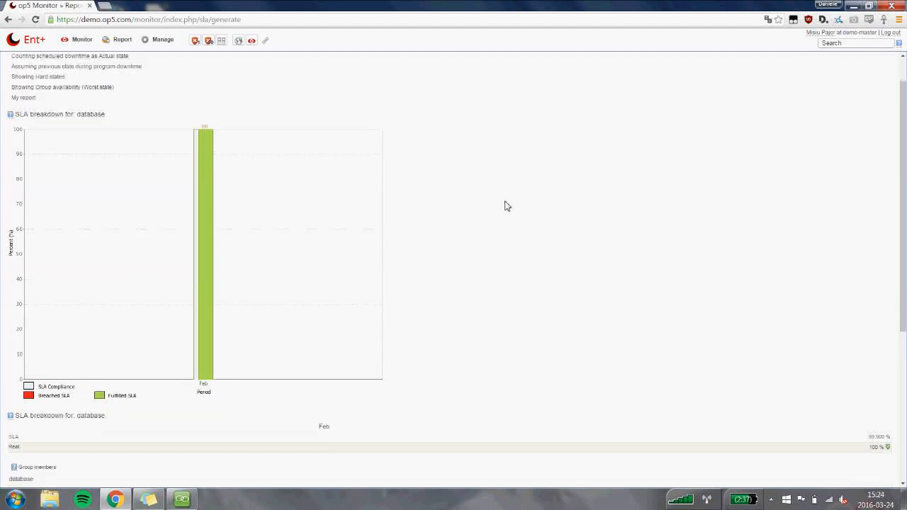
{"action": "scroll", "coordinate": [491, 184], "scroll_direction": "down", "scroll_amount": 2}
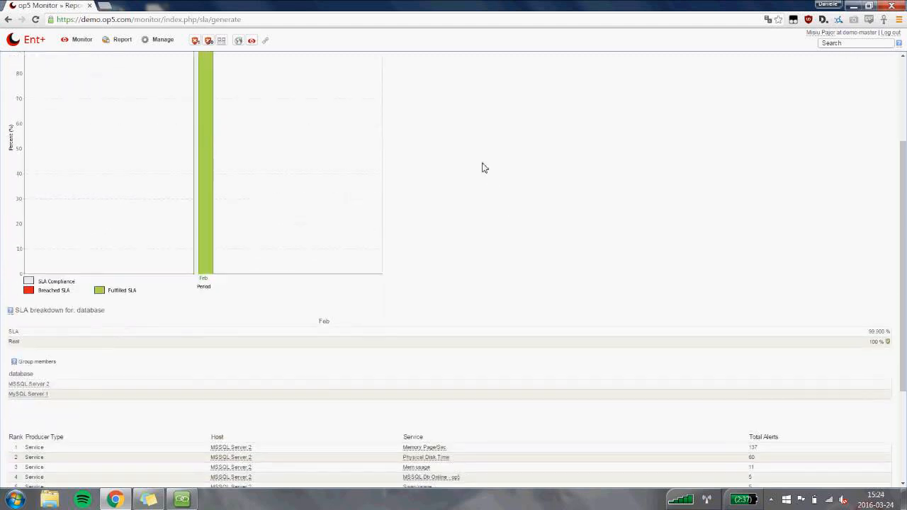
{"action": "scroll", "coordinate": [482, 167], "scroll_direction": "down", "scroll_amount": 2}
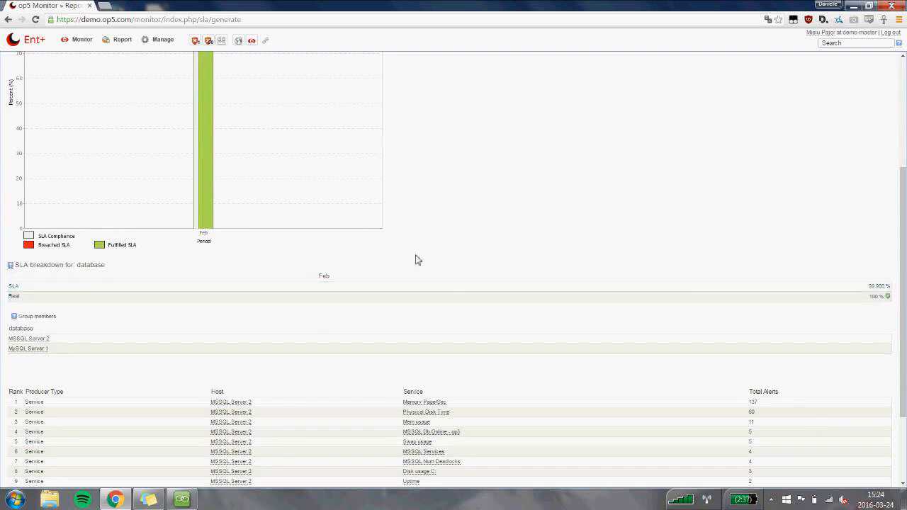
{"action": "scroll", "coordinate": [415, 257], "scroll_direction": "down", "scroll_amount": 1}
{"action": "scroll", "coordinate": [415, 258], "scroll_direction": "down", "scroll_amount": 1}
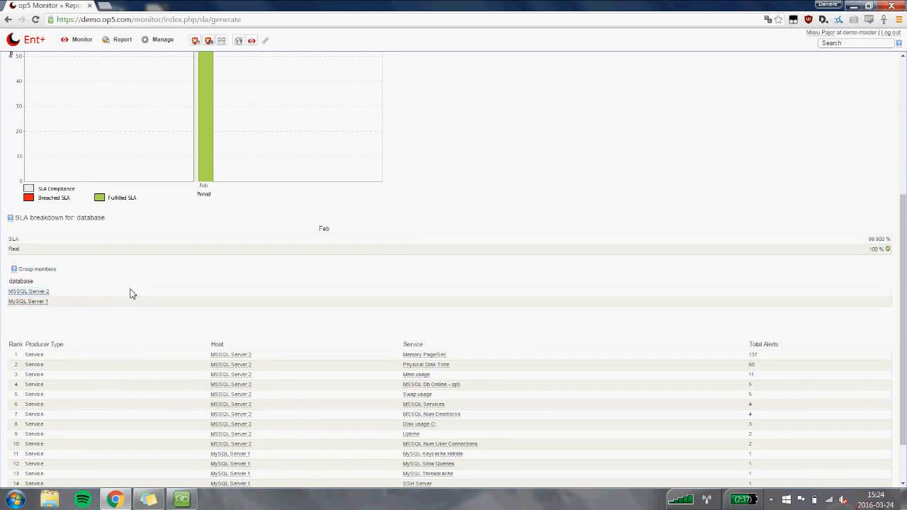
{"action": "scroll", "coordinate": [141, 294], "scroll_direction": "down", "scroll_amount": 1}
{"action": "scroll", "coordinate": [156, 294], "scroll_direction": "down", "scroll_amount": 1}
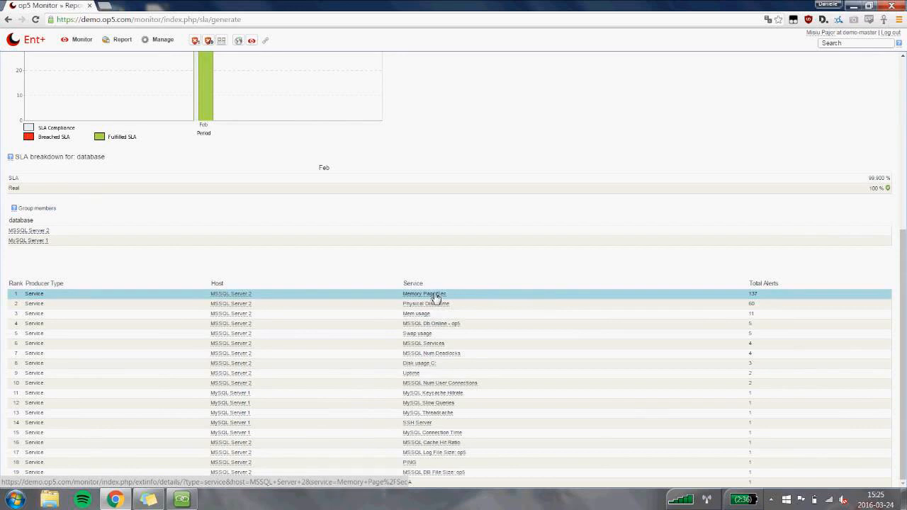
{"action": "scroll", "coordinate": [407, 229], "scroll_direction": "up", "scroll_amount": 3}
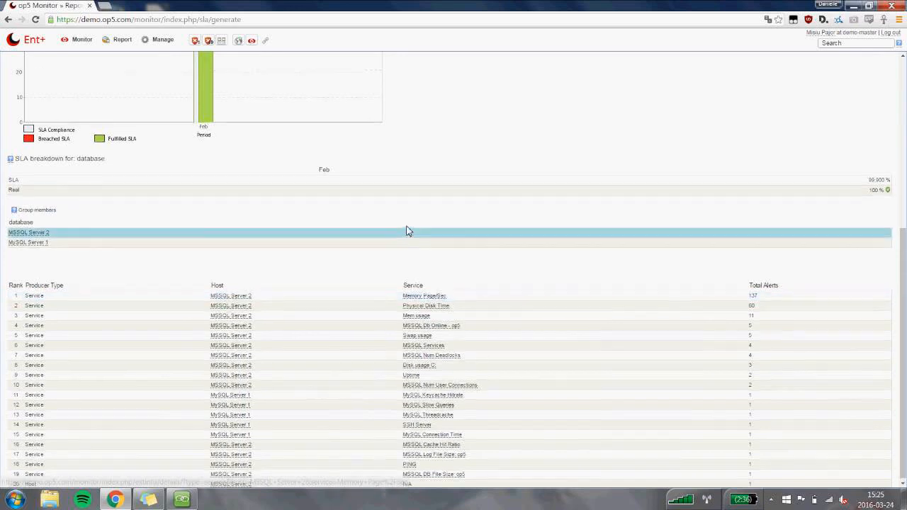
{"action": "scroll", "coordinate": [408, 231], "scroll_direction": "up", "scroll_amount": 1}
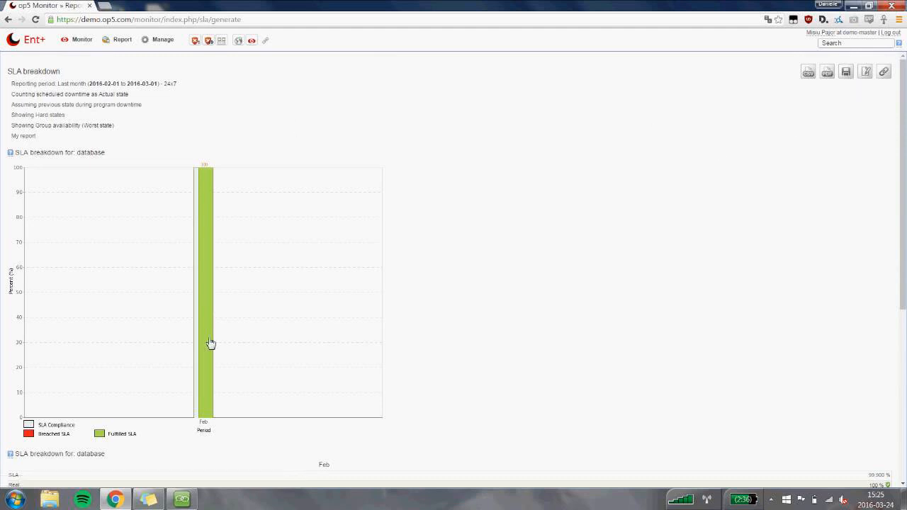
{"action": "scroll", "coordinate": [509, 189], "scroll_direction": "down", "scroll_amount": 1}
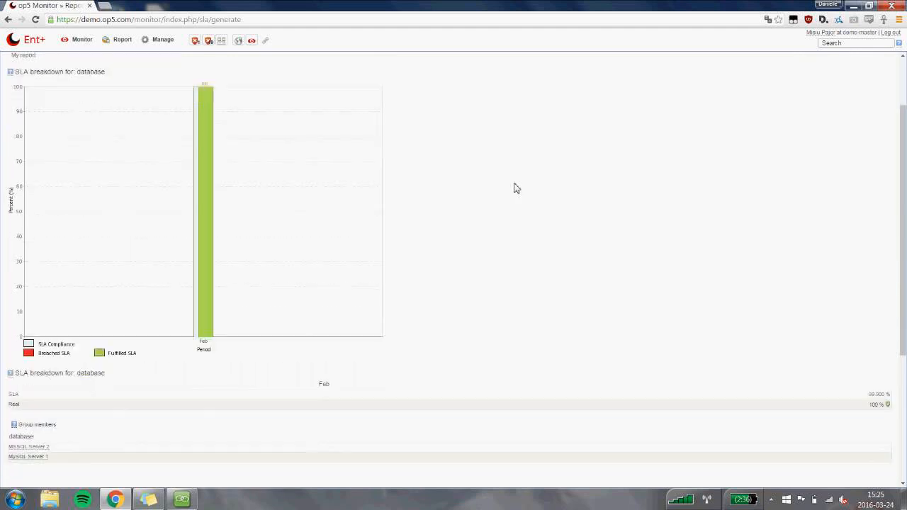
{"action": "scroll", "coordinate": [517, 189], "scroll_direction": "down", "scroll_amount": 1}
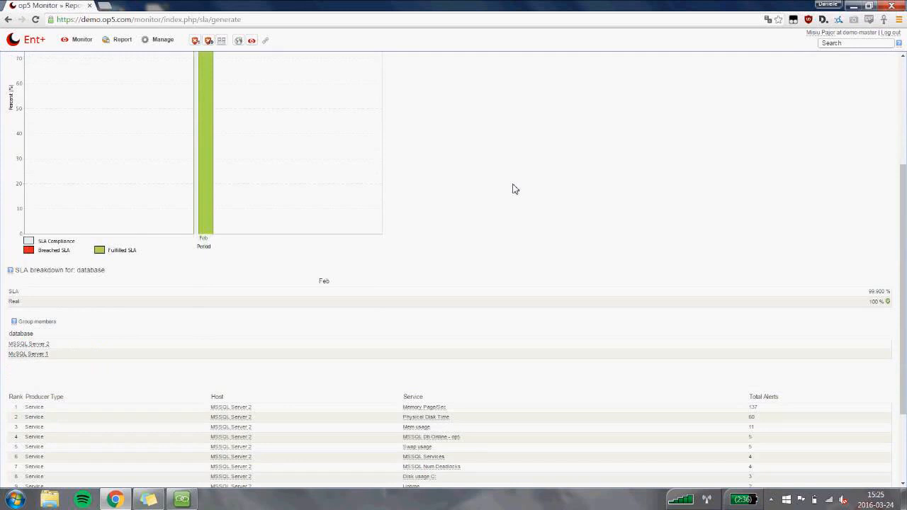
{"action": "scroll", "coordinate": [515, 189], "scroll_direction": "up", "scroll_amount": 2}
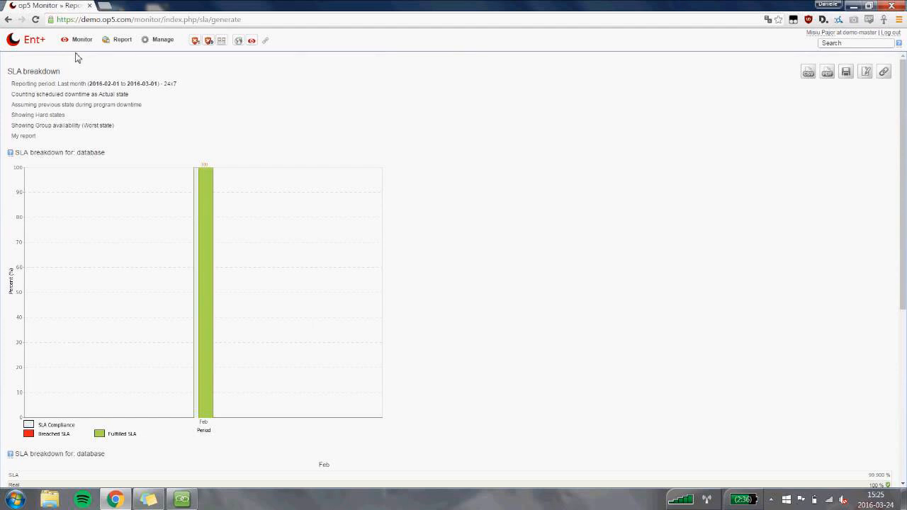
View the saved availability reports Databases - Detailed and All Network - Uptime.
{"action": "left_click", "coordinate": [108, 42]}
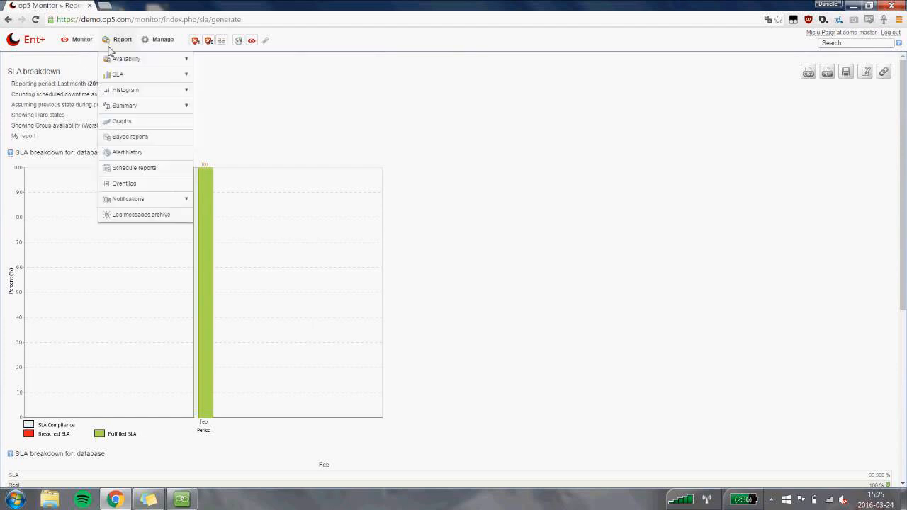
{"action": "mouse_move", "coordinate": [134, 65]}
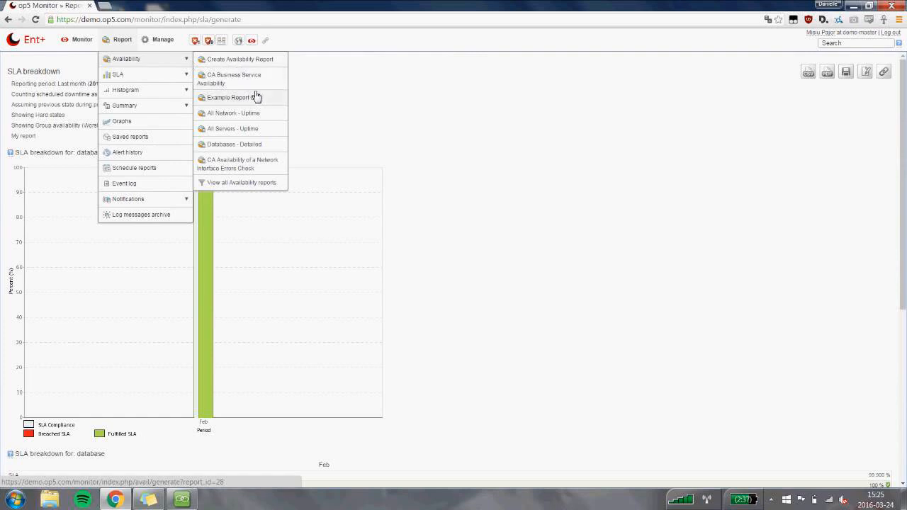
{"action": "left_click", "coordinate": [267, 145]}
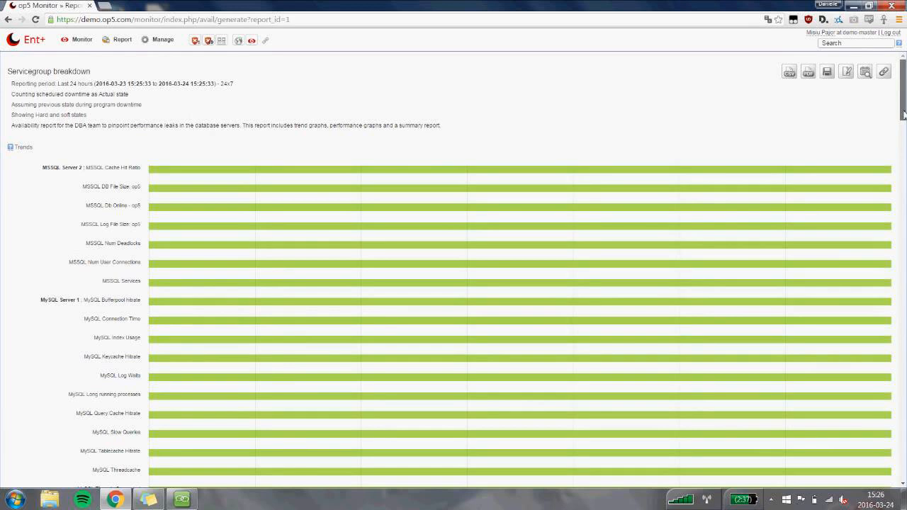
{"action": "mouse_move", "coordinate": [903, 113]}
{"action": "left_mouse_down"}
{"action": "mouse_move", "coordinate": [884, 188]}
{"action": "mouse_move", "coordinate": [900, 153]}
{"action": "mouse_move", "coordinate": [901, 107]}
{"action": "left_mouse_up"}
{"action": "mouse_move", "coordinate": [122, 39]}
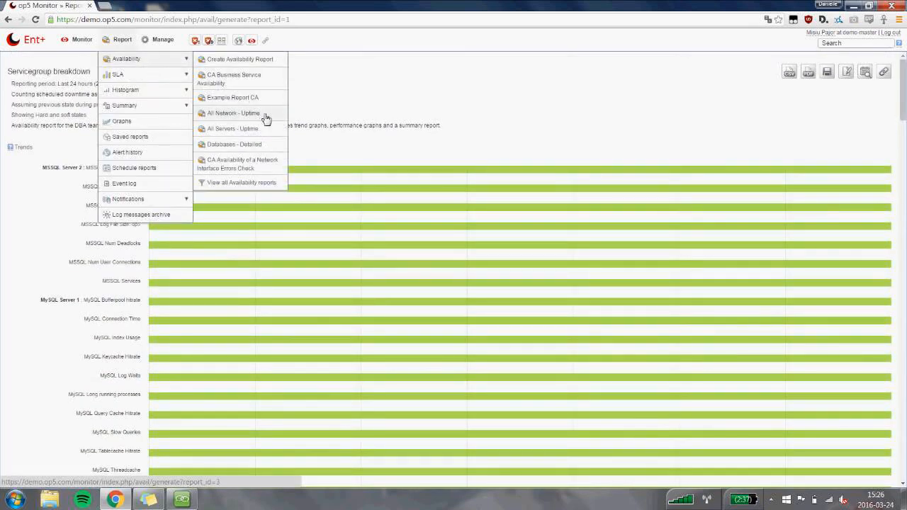
{"action": "left_click", "coordinate": [266, 115]}
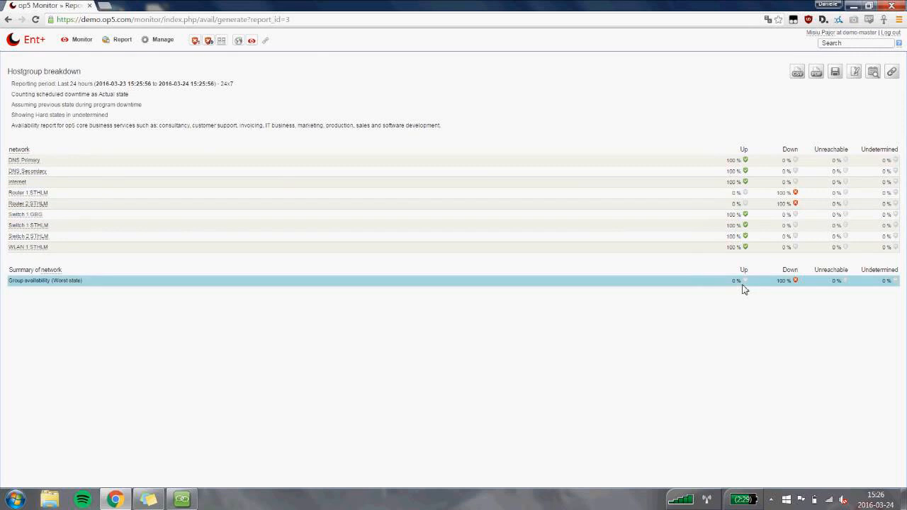
Open the saved All Servers - Uptime availability report and examine the host trend timelines and the servers availability table.
{"action": "mouse_move", "coordinate": [128, 47]}
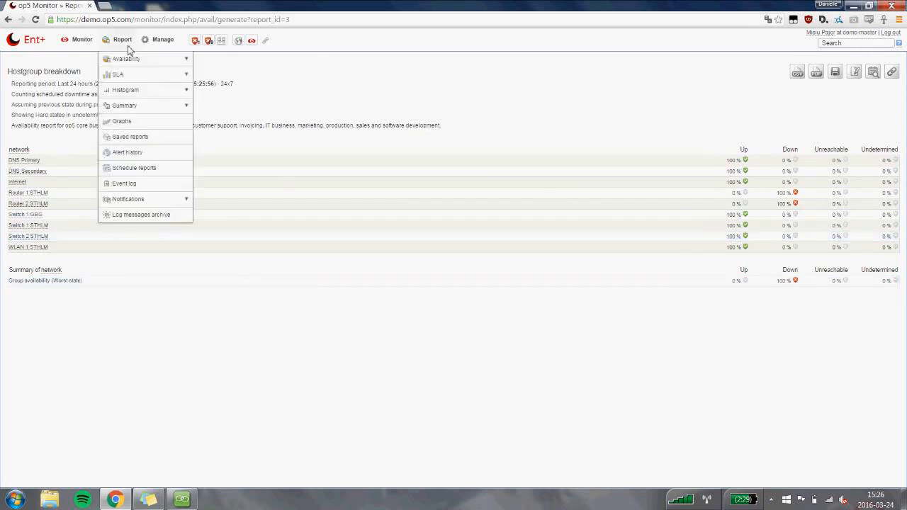
{"action": "mouse_move", "coordinate": [141, 62]}
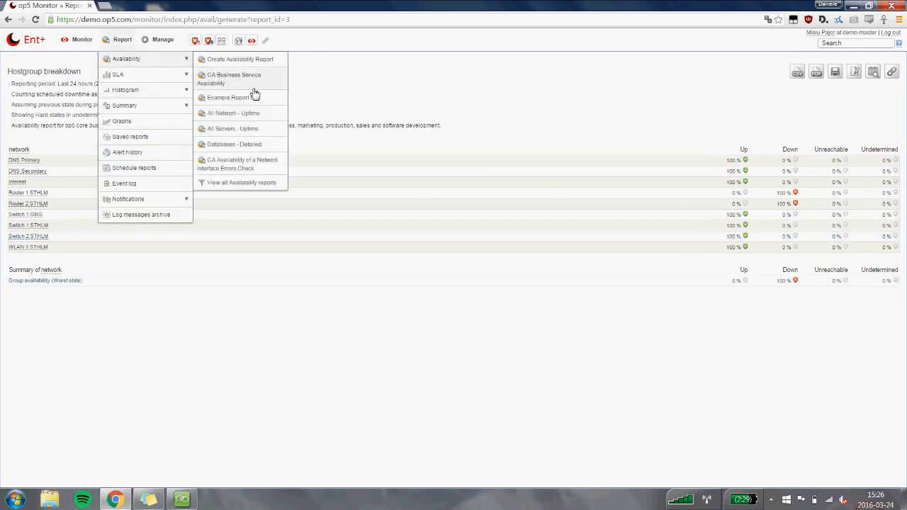
{"action": "left_click", "coordinate": [276, 132]}
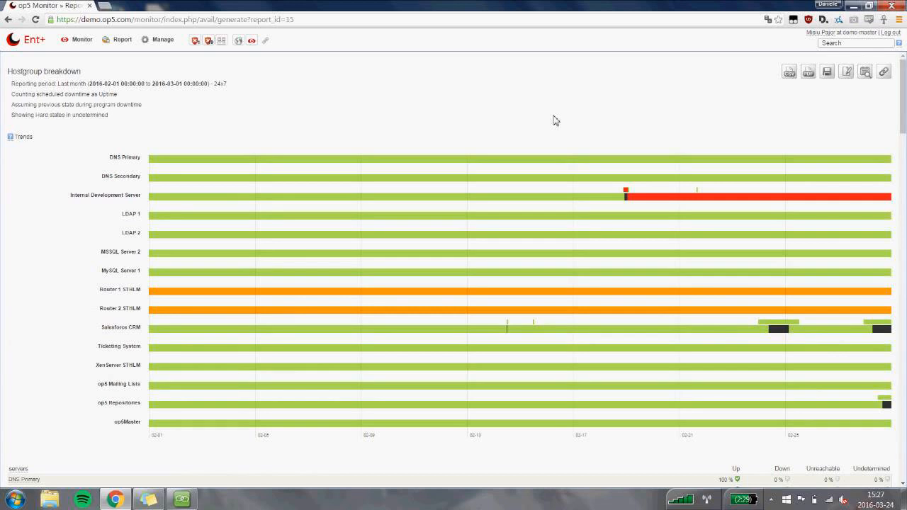
{"action": "mouse_move", "coordinate": [470, 200]}
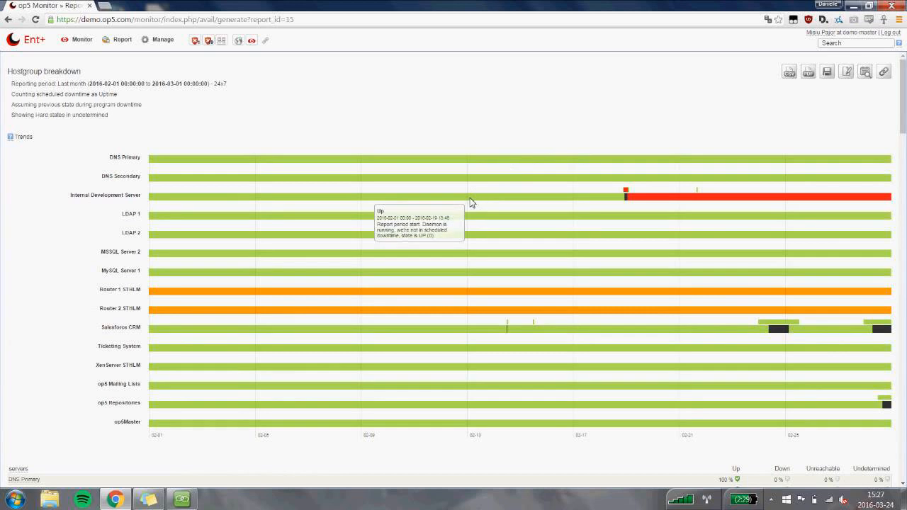
{"action": "double_click", "coordinate": [78, 88]}
{"action": "left_click", "coordinate": [70, 90]}
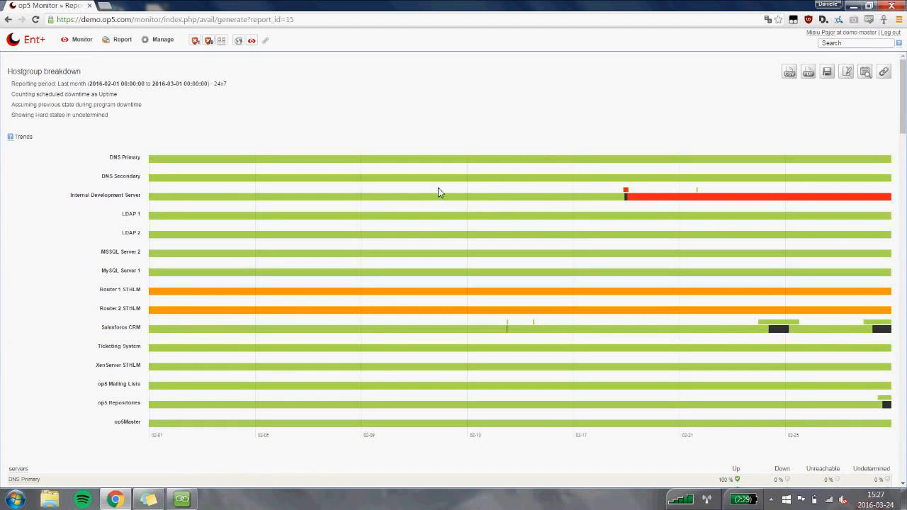
{"action": "mouse_move", "coordinate": [650, 203]}
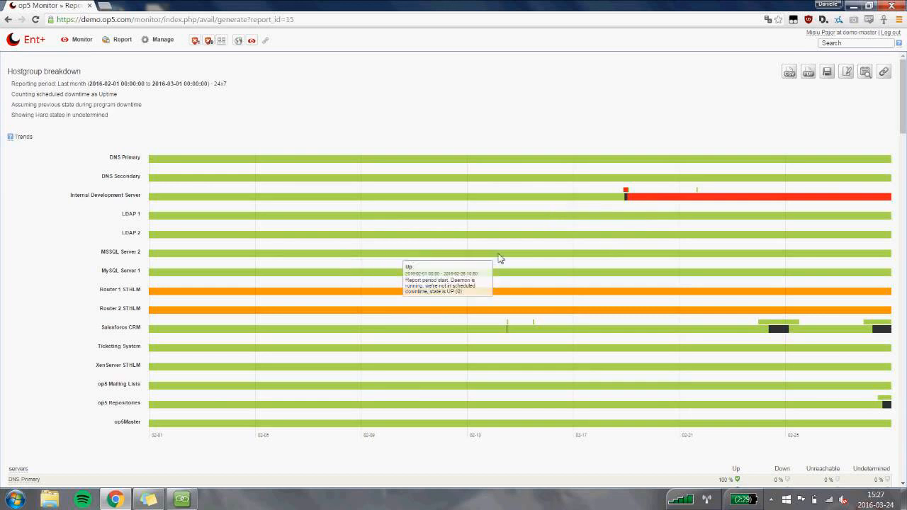
{"action": "mouse_move", "coordinate": [716, 260]}
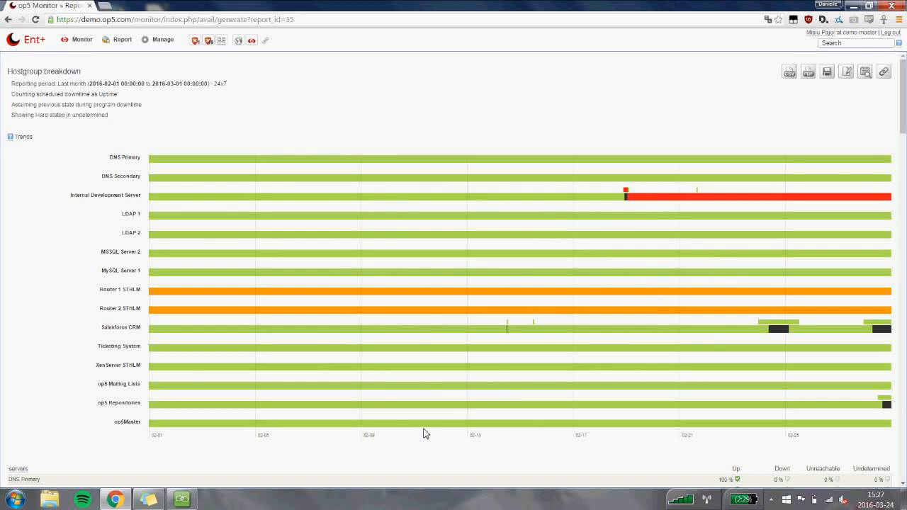
{"action": "scroll", "coordinate": [425, 433], "scroll_direction": "down", "scroll_amount": 1}
{"action": "scroll", "coordinate": [425, 434], "scroll_direction": "down", "scroll_amount": 2}
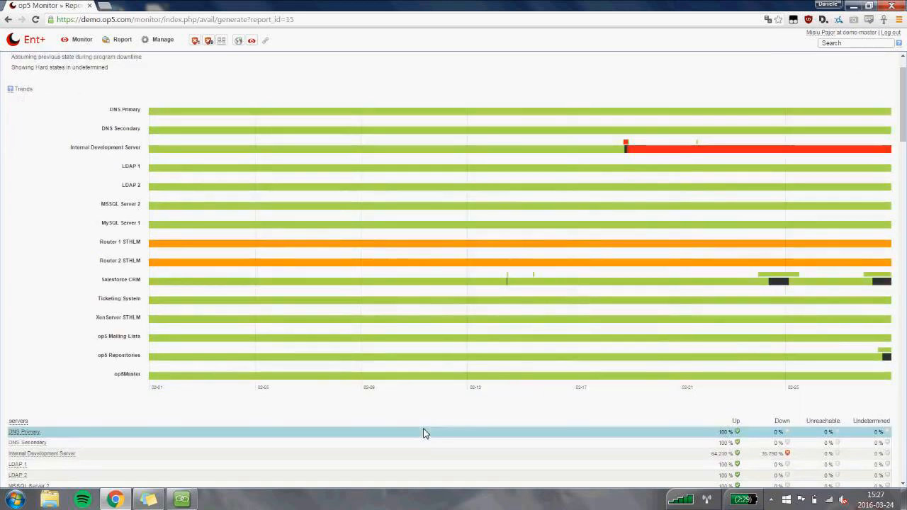
Examine the All Servers - Uptime report's servers availability table, group summary, status overview pie chart and per-host ping and packet graphs.
{"action": "scroll", "coordinate": [424, 433], "scroll_direction": "down", "scroll_amount": 5}
{"action": "scroll", "coordinate": [417, 330], "scroll_direction": "down", "scroll_amount": 5}
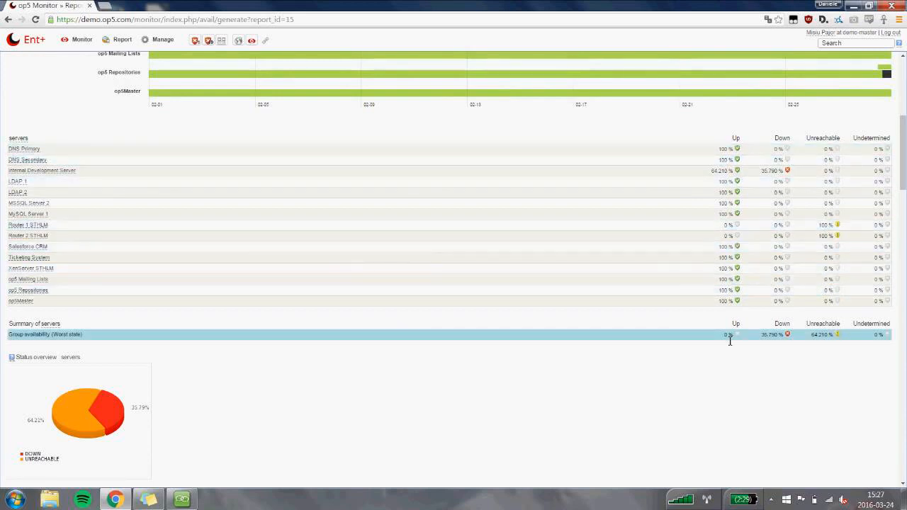
{"action": "scroll", "coordinate": [728, 344], "scroll_direction": "down", "scroll_amount": 1}
{"action": "scroll", "coordinate": [726, 349], "scroll_direction": "down", "scroll_amount": 2}
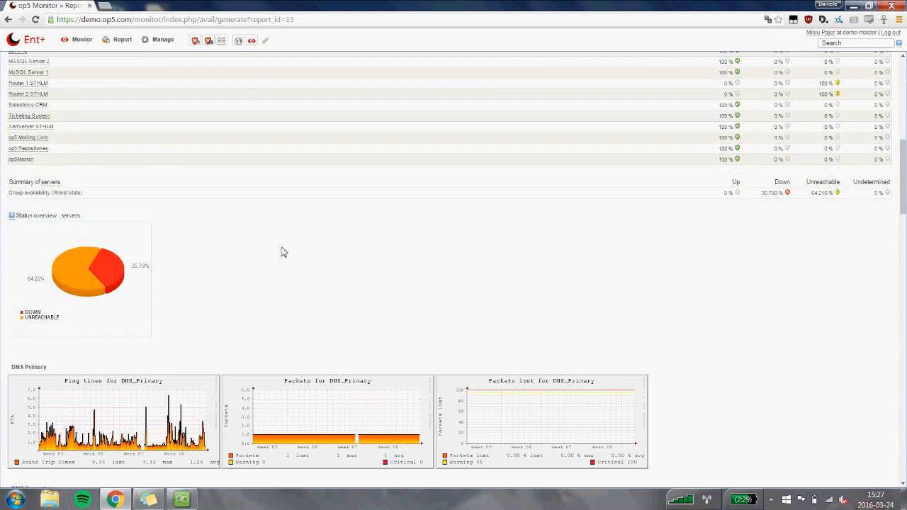
{"action": "scroll", "coordinate": [282, 251], "scroll_direction": "down", "scroll_amount": 1}
{"action": "scroll", "coordinate": [325, 223], "scroll_direction": "down", "scroll_amount": 2}
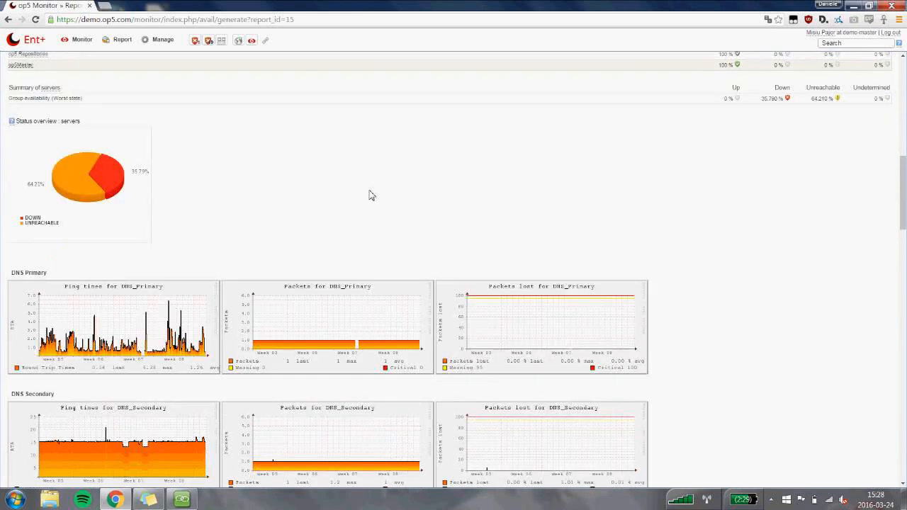
{"action": "scroll", "coordinate": [397, 192], "scroll_direction": "down", "scroll_amount": 1}
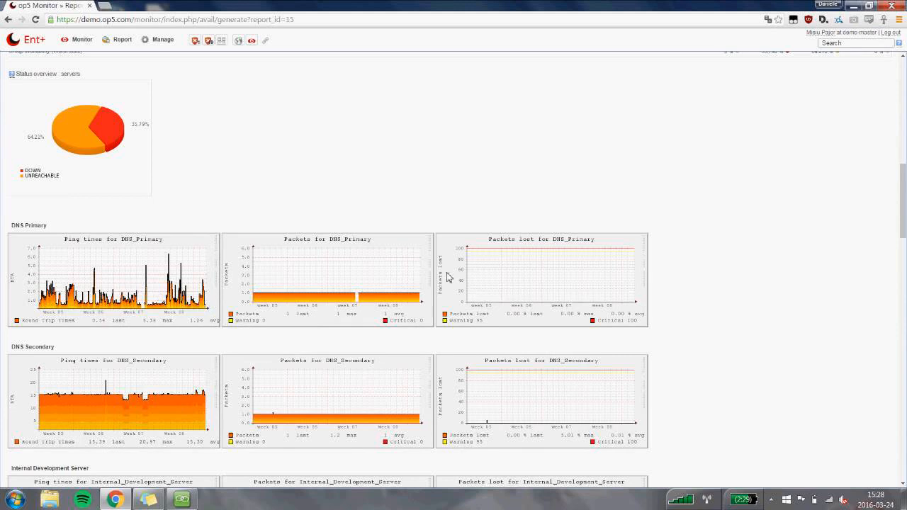
{"action": "scroll", "coordinate": [779, 197], "scroll_direction": "down", "scroll_amount": 1}
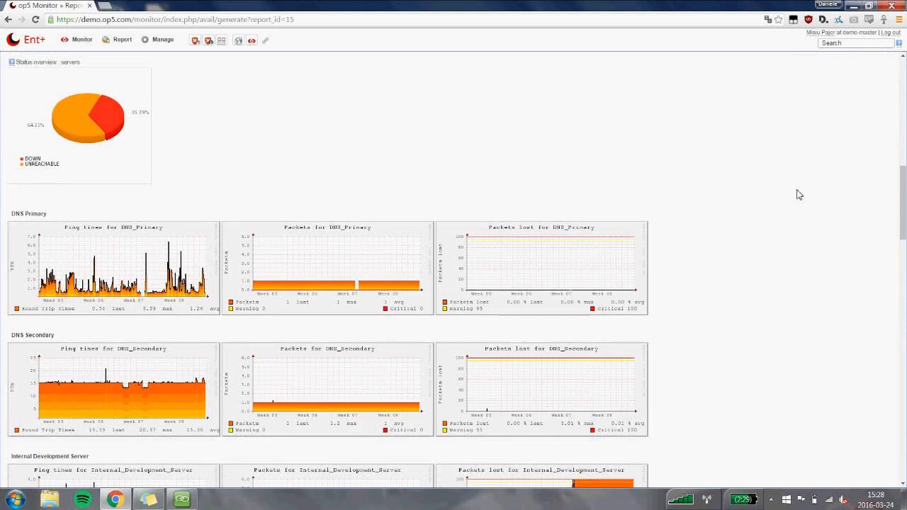
{"action": "scroll", "coordinate": [799, 195], "scroll_direction": "down", "scroll_amount": 1}
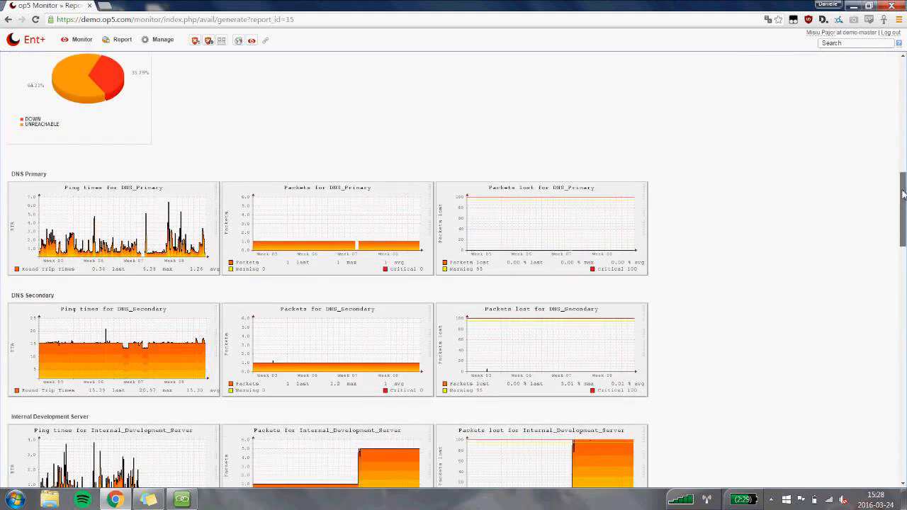
{"action": "left_click_drag", "start_coordinate": [904, 194], "coordinate": [889, 82]}
{"action": "scroll", "coordinate": [770, 95], "scroll_direction": "up", "scroll_amount": 1}
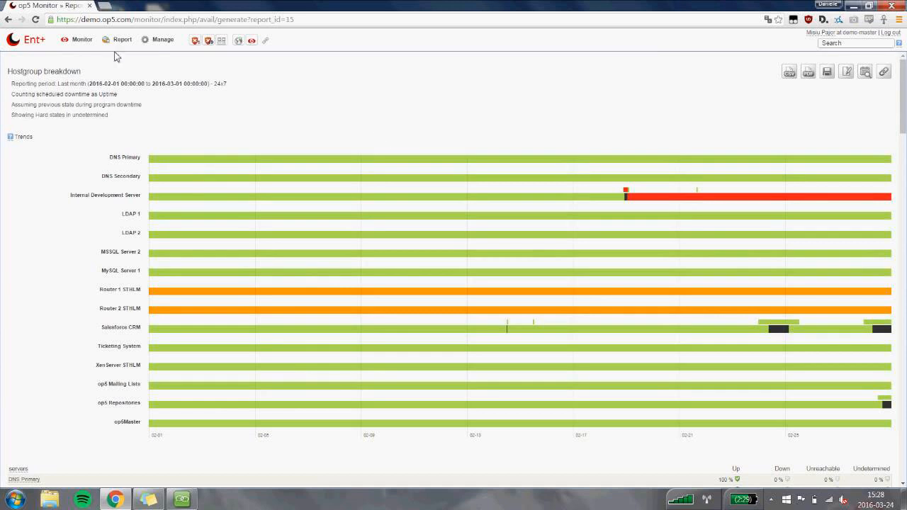
Switch to the AnyMeeting window and stop the screen sharing.
{"action": "mouse_move", "coordinate": [105, 44]}
{"action": "left_click", "coordinate": [195, 504]}
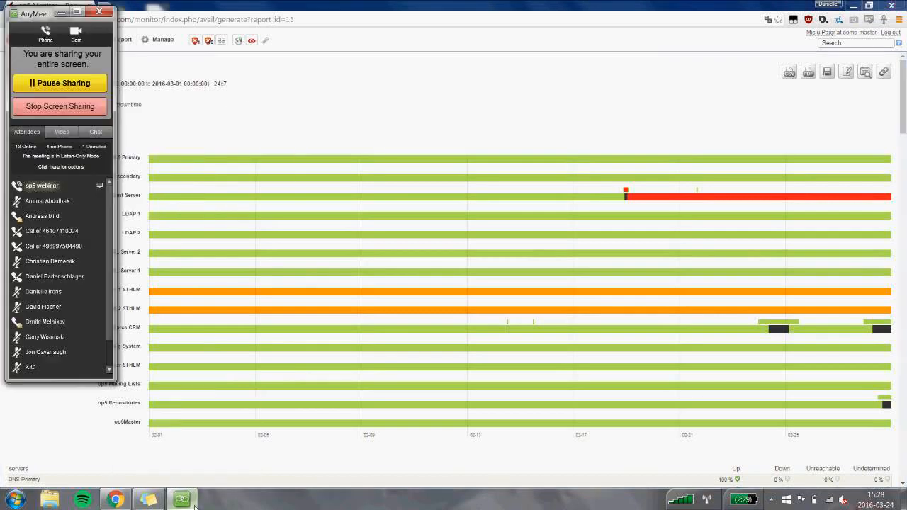
{"action": "left_click", "coordinate": [83, 108]}
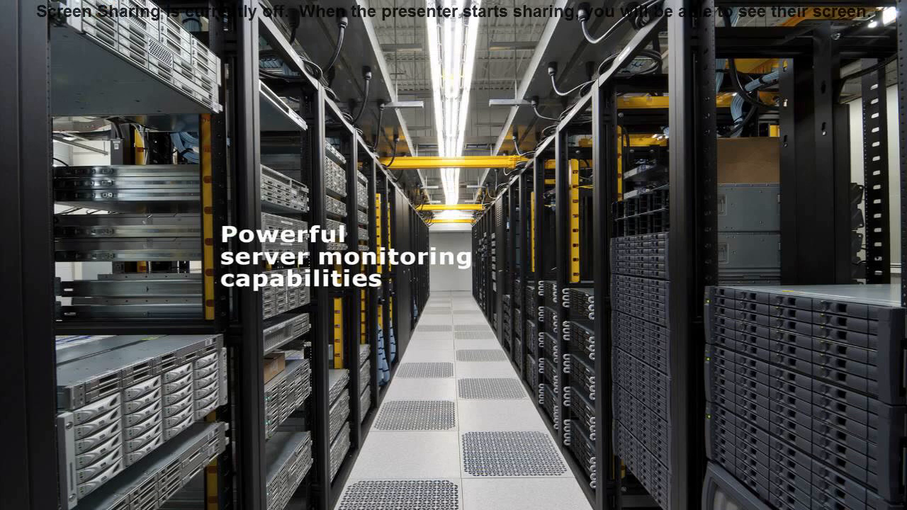